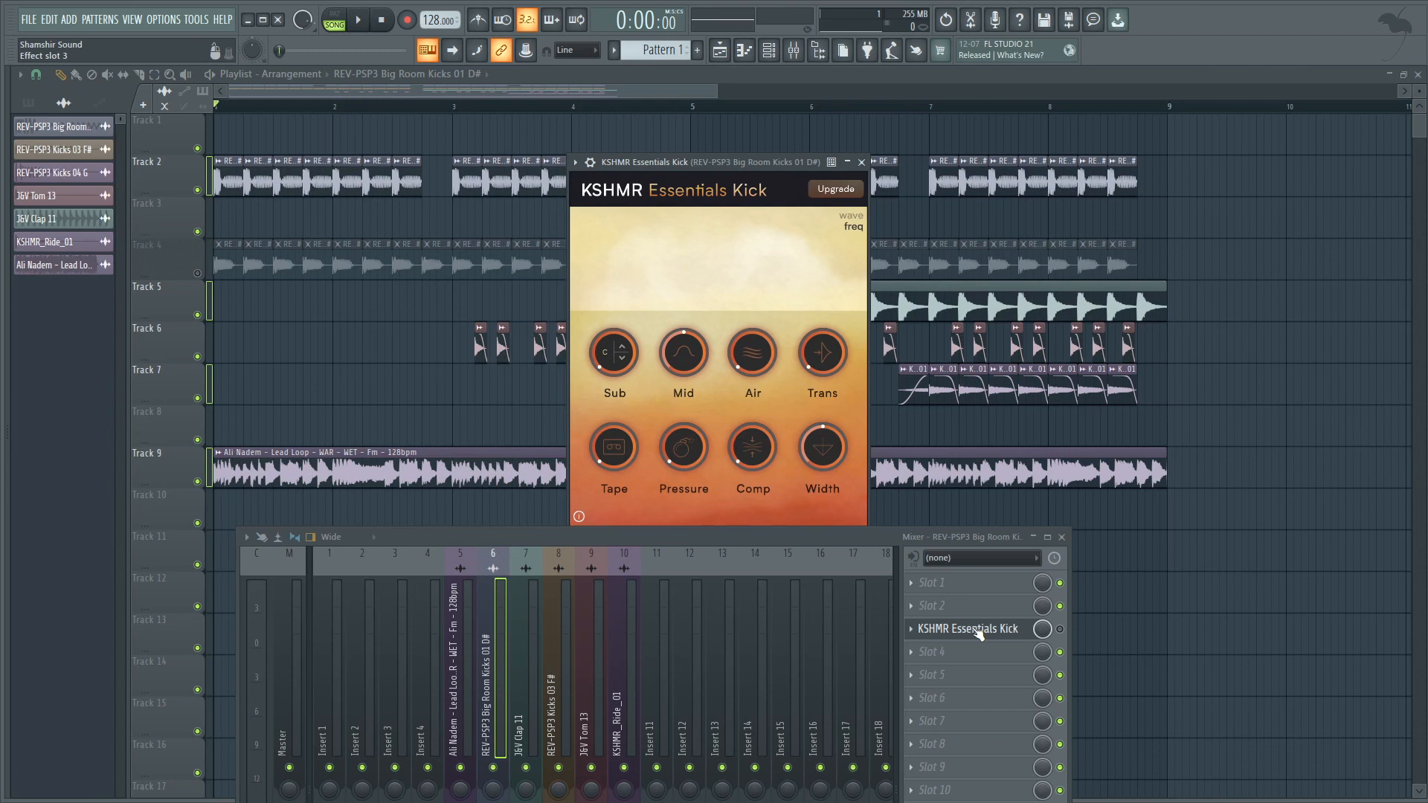
# Hide the plugin window, play the full arrangement from the start to hear the unprocessed mix, and stop it.
pyautogui.moveTo(897, 537); pyautogui.dragTo(904, 609)
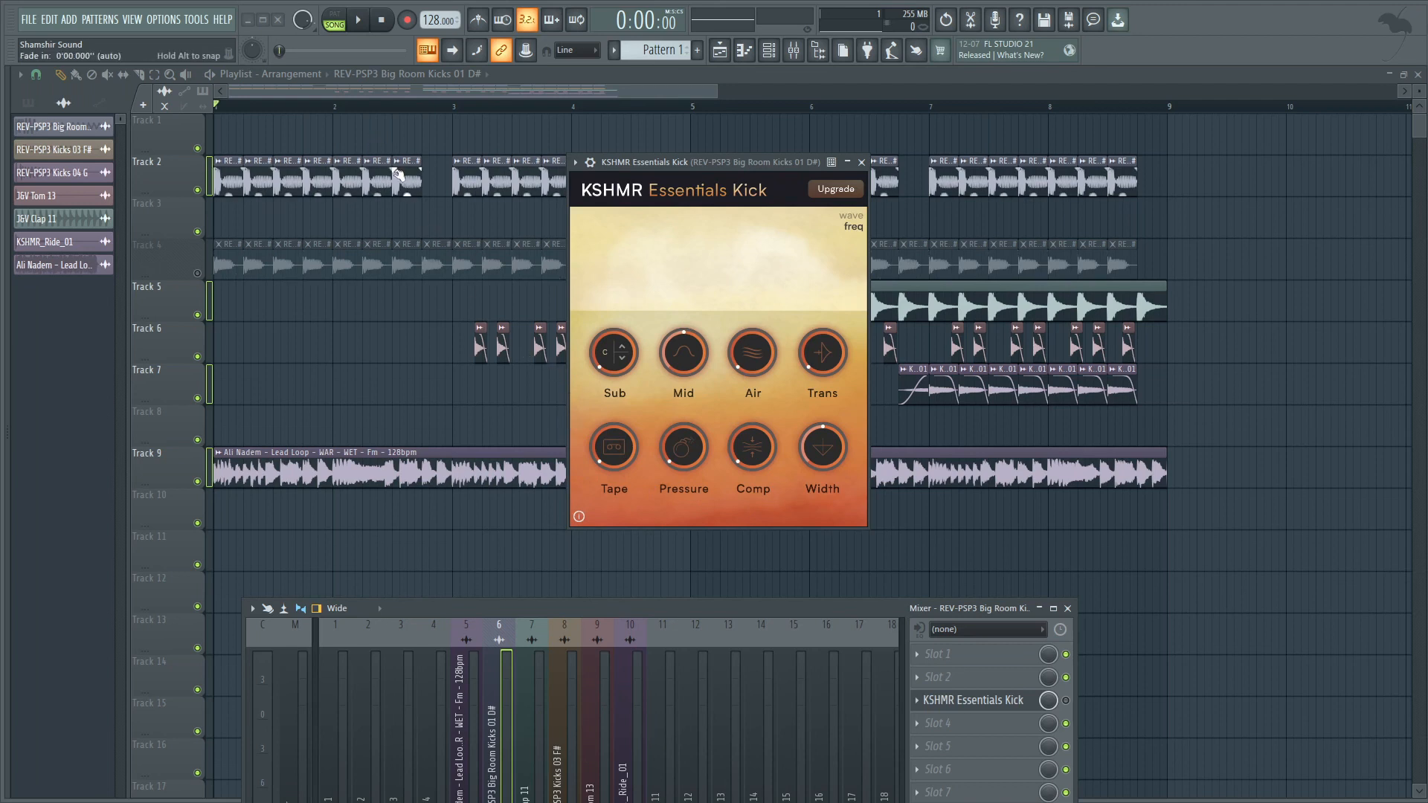
pyautogui.click(389, 83)
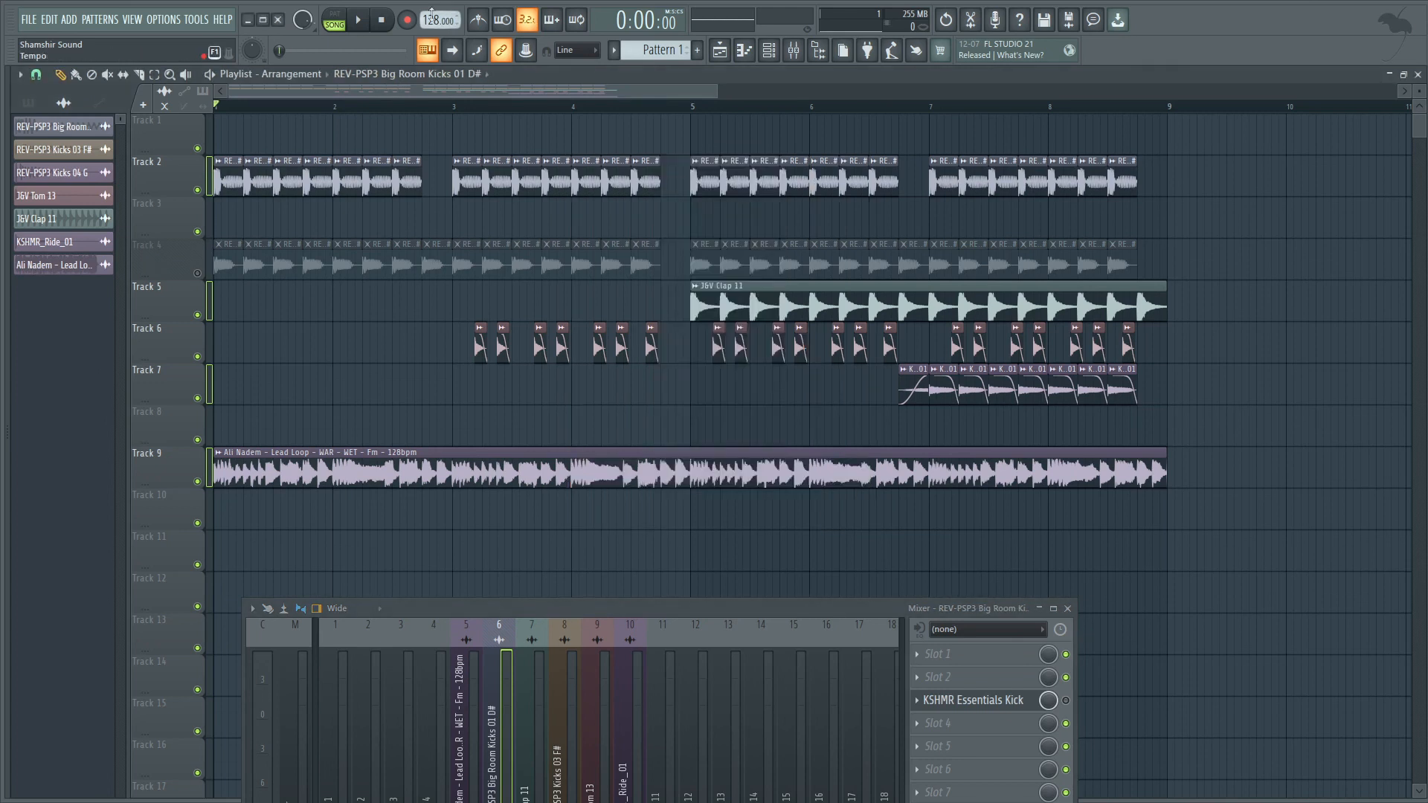
pyautogui.click(360, 20)
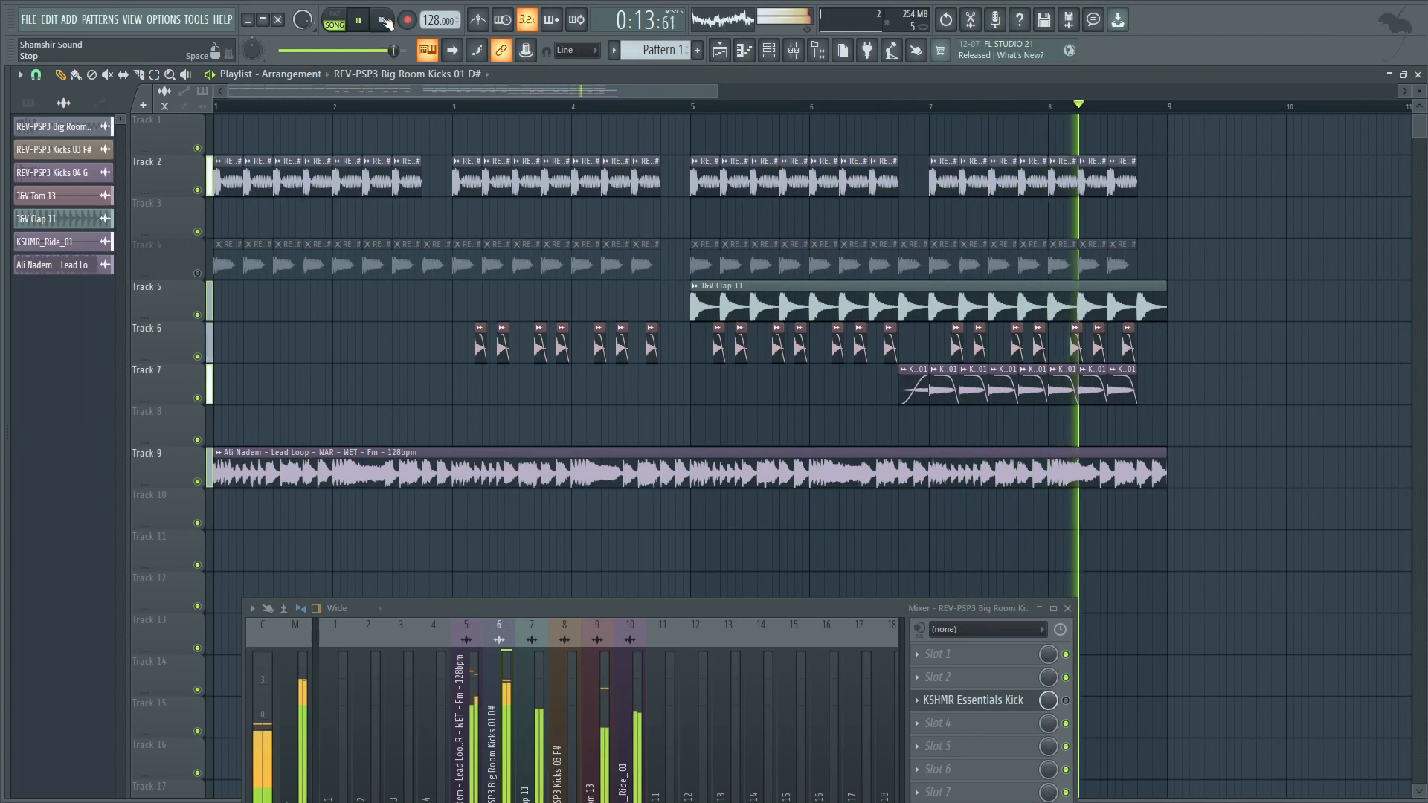
pyautogui.click(385, 21)
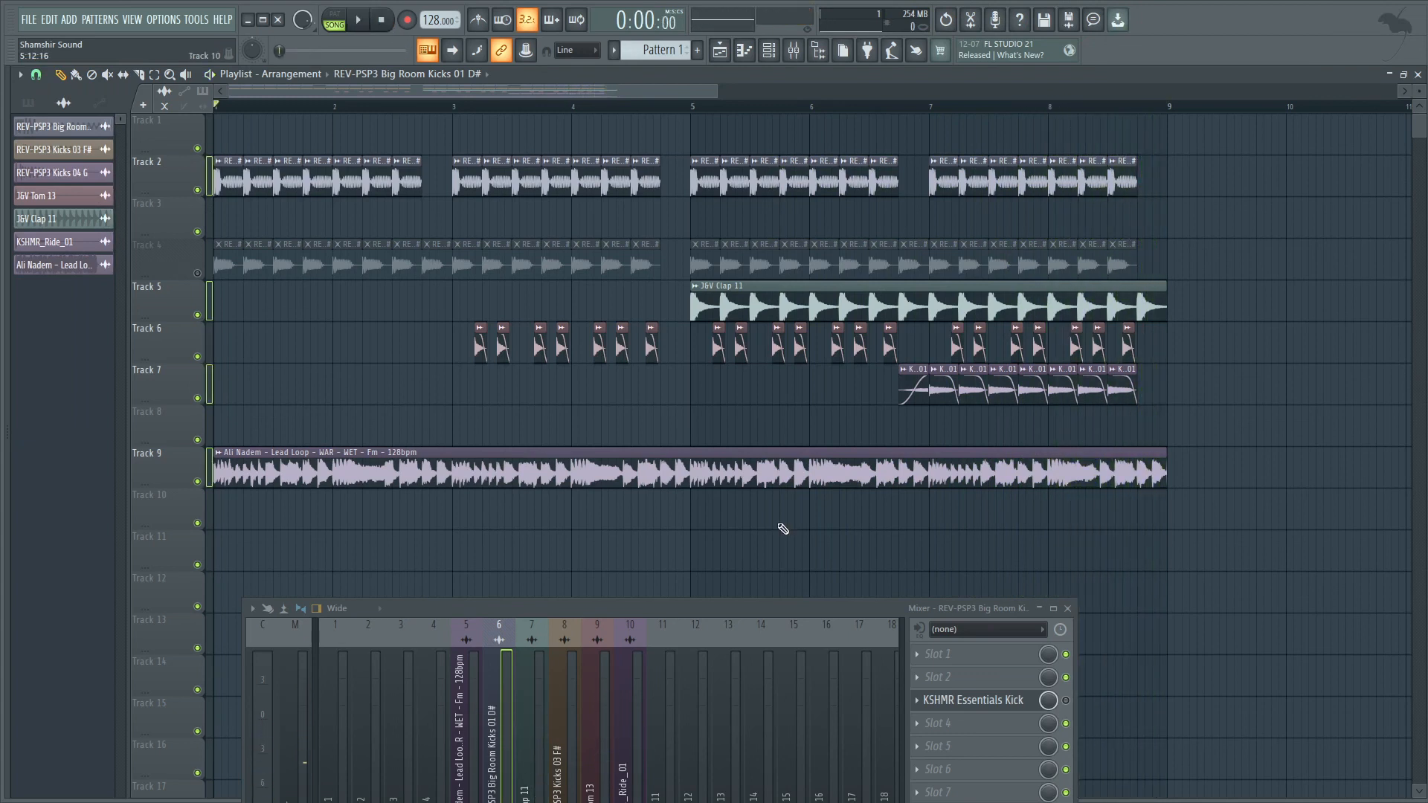
# Reopen KSHMR Essentials Kick from the Big Room kick's effect slot 3, detach its window and place the mixer below it.
pyautogui.moveTo(750, 606); pyautogui.dragTo(797, 541)
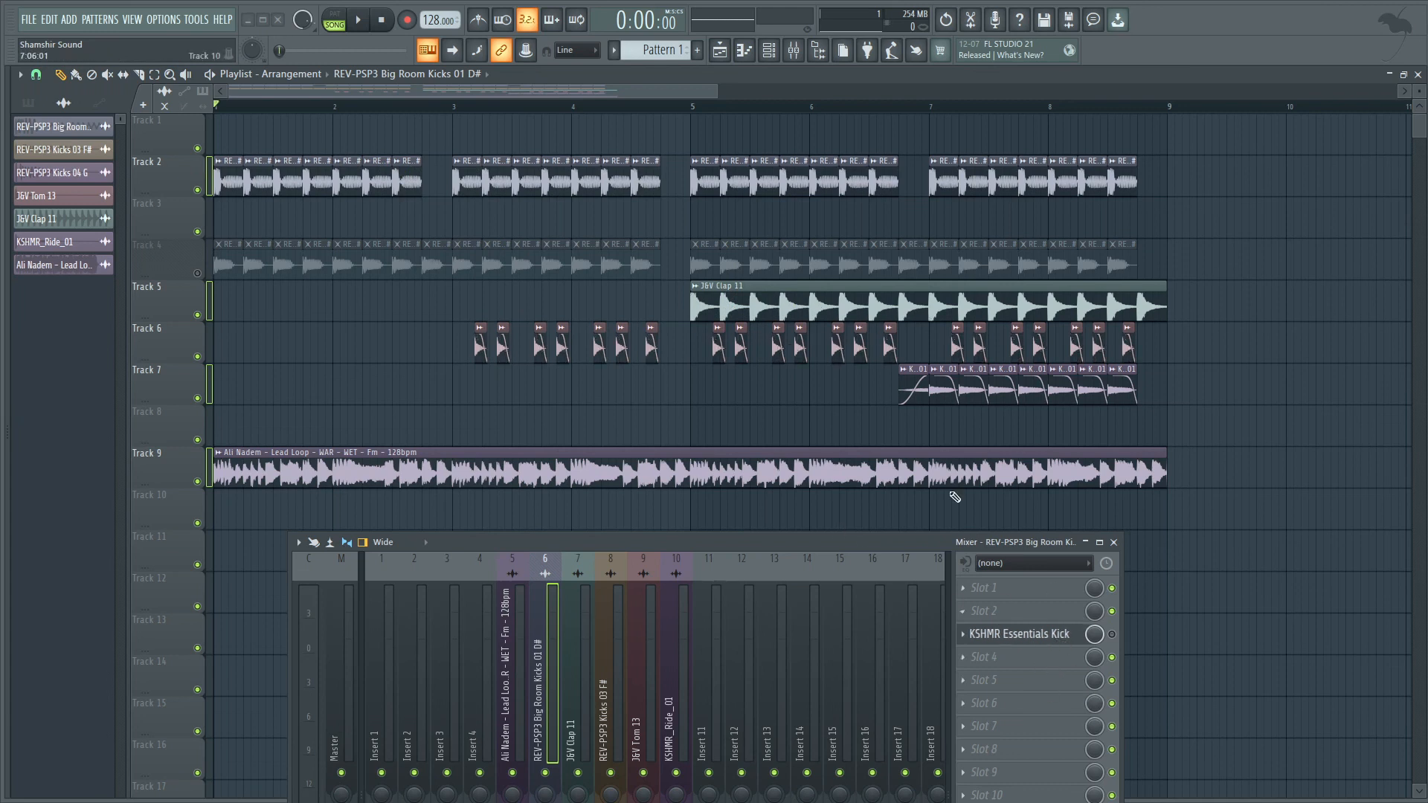
pyautogui.click(1041, 638)
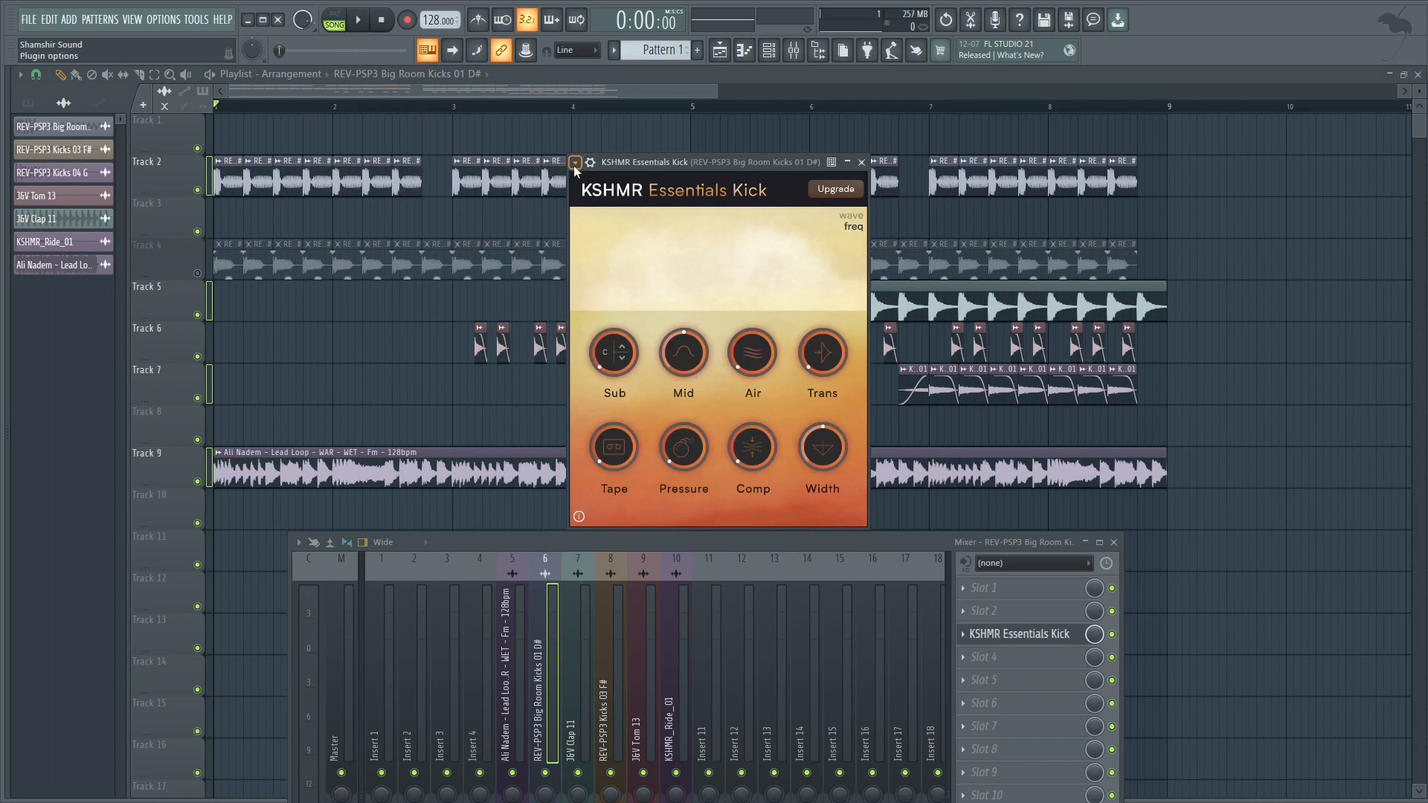
pyautogui.click(575, 162)
pyautogui.click(620, 469)
pyautogui.moveTo(696, 538); pyautogui.dragTo(678, 577)
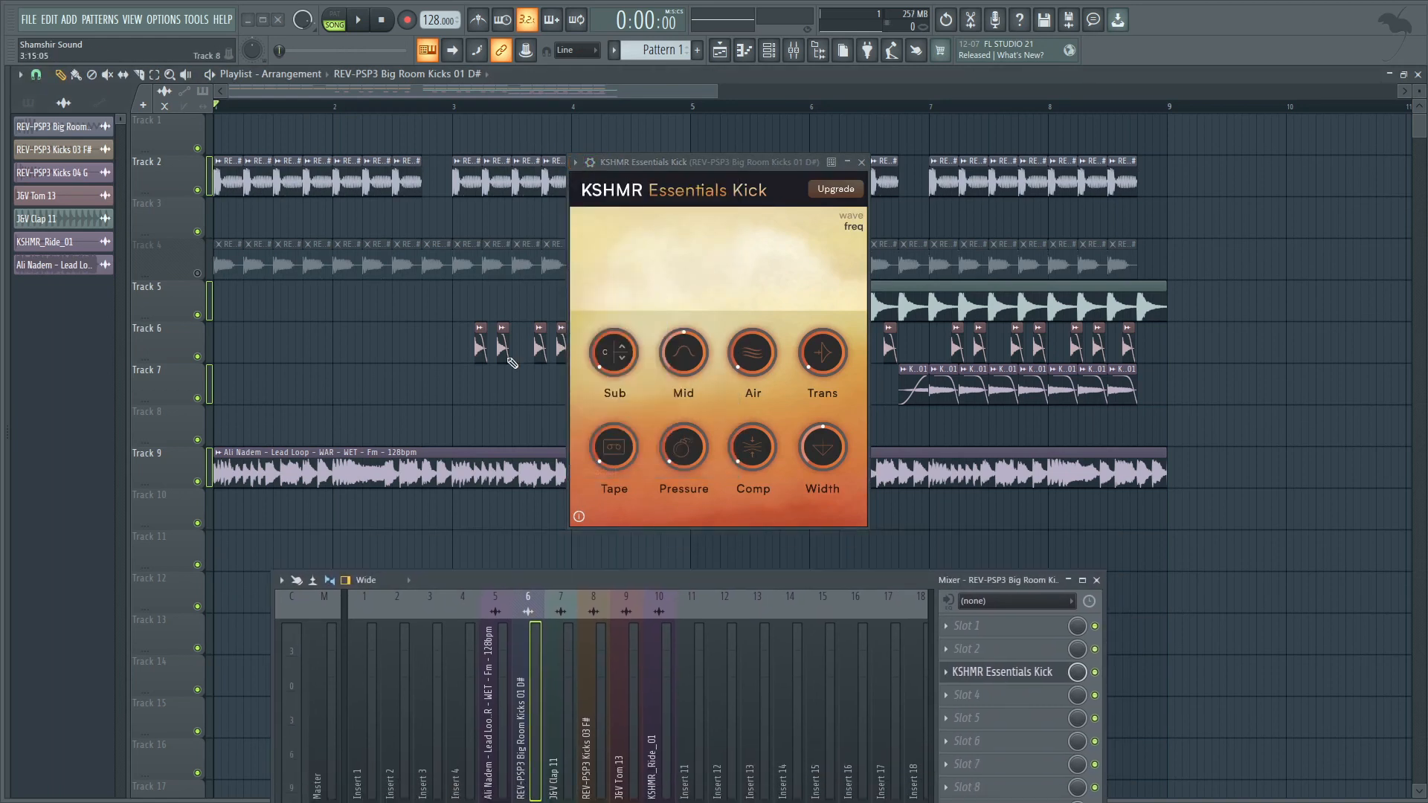
# Solo Track 2 and play the kick while turning Sub down to its minimum, stopping playback at the end.
pyautogui.rightClick(205, 192)
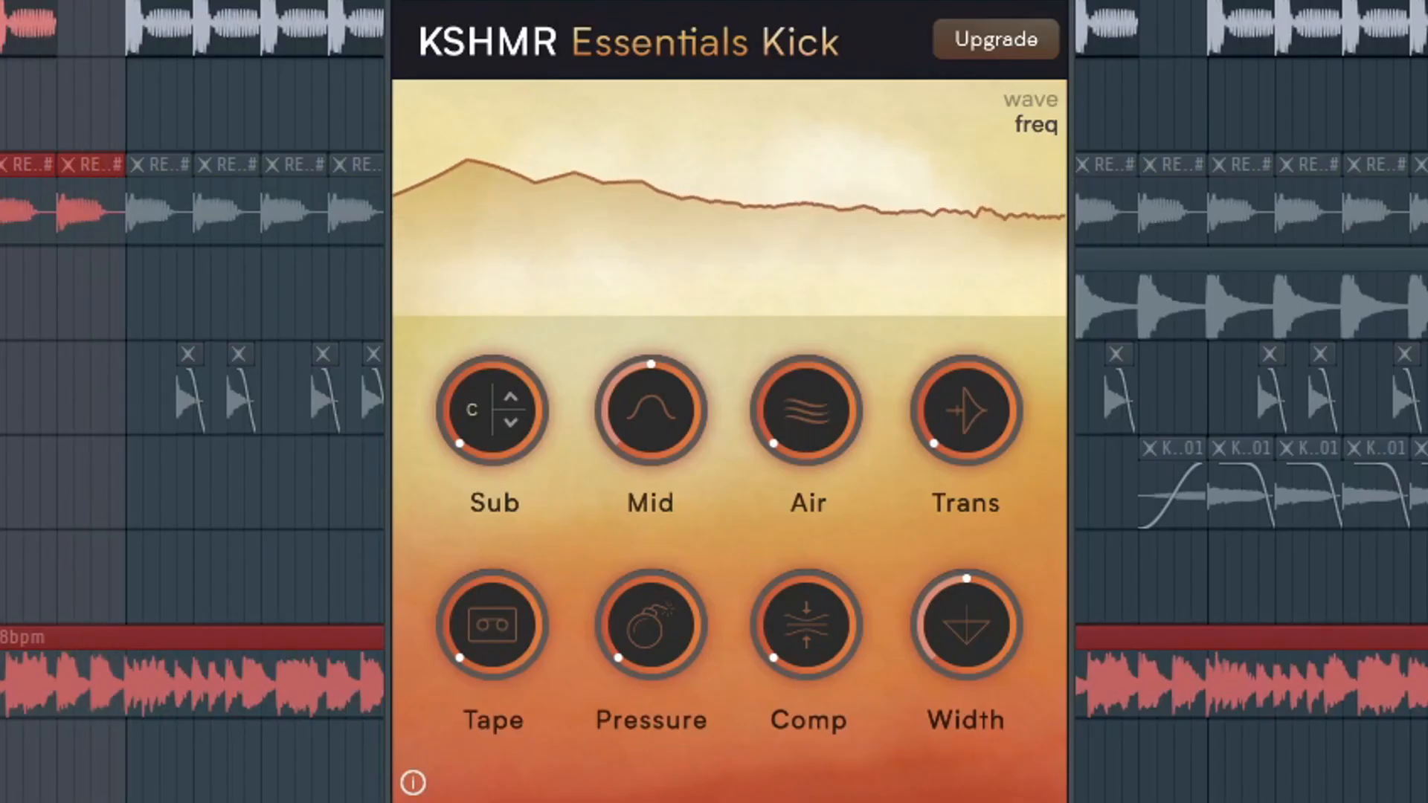
pyautogui.moveTo(488, 441); pyautogui.dragTo(488, 800)
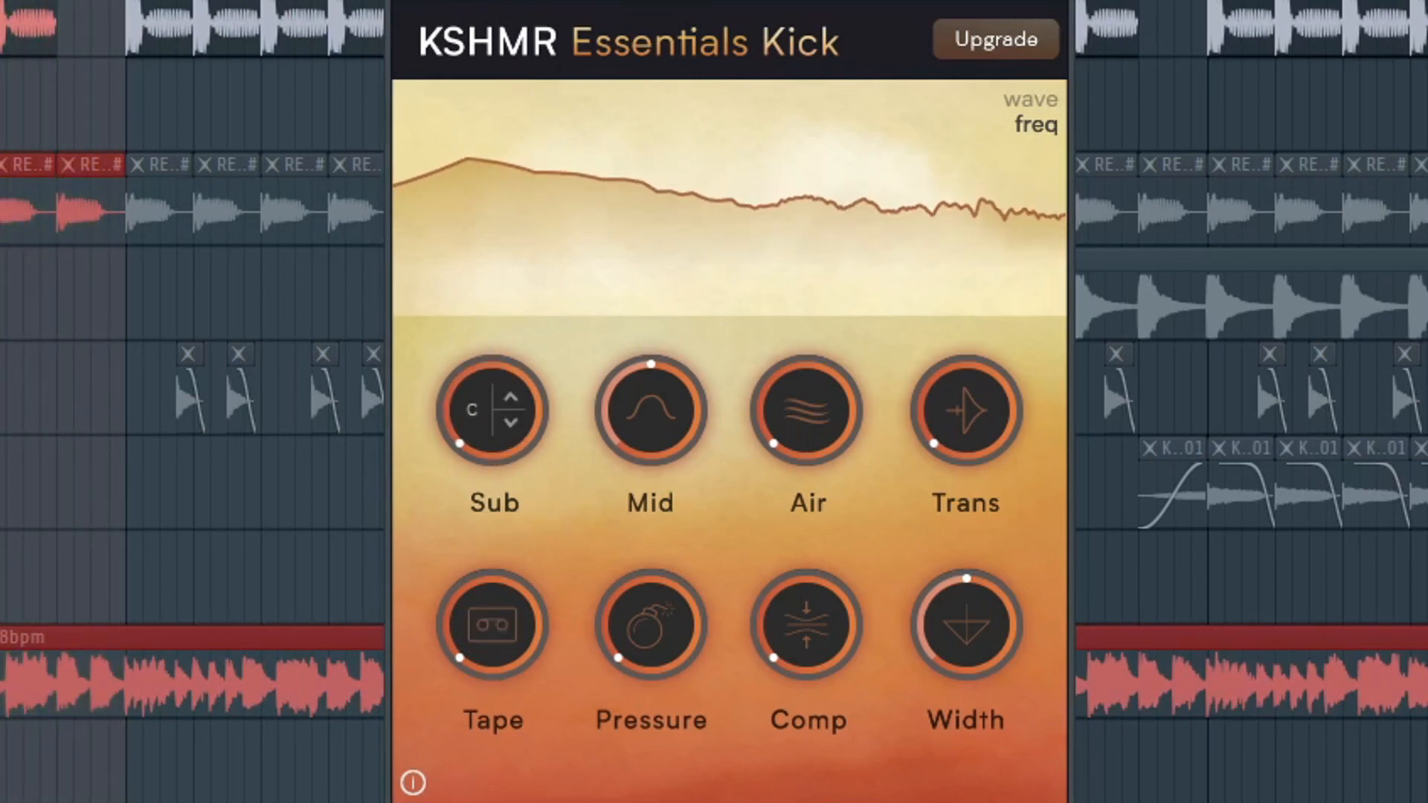
pyautogui.press('space')
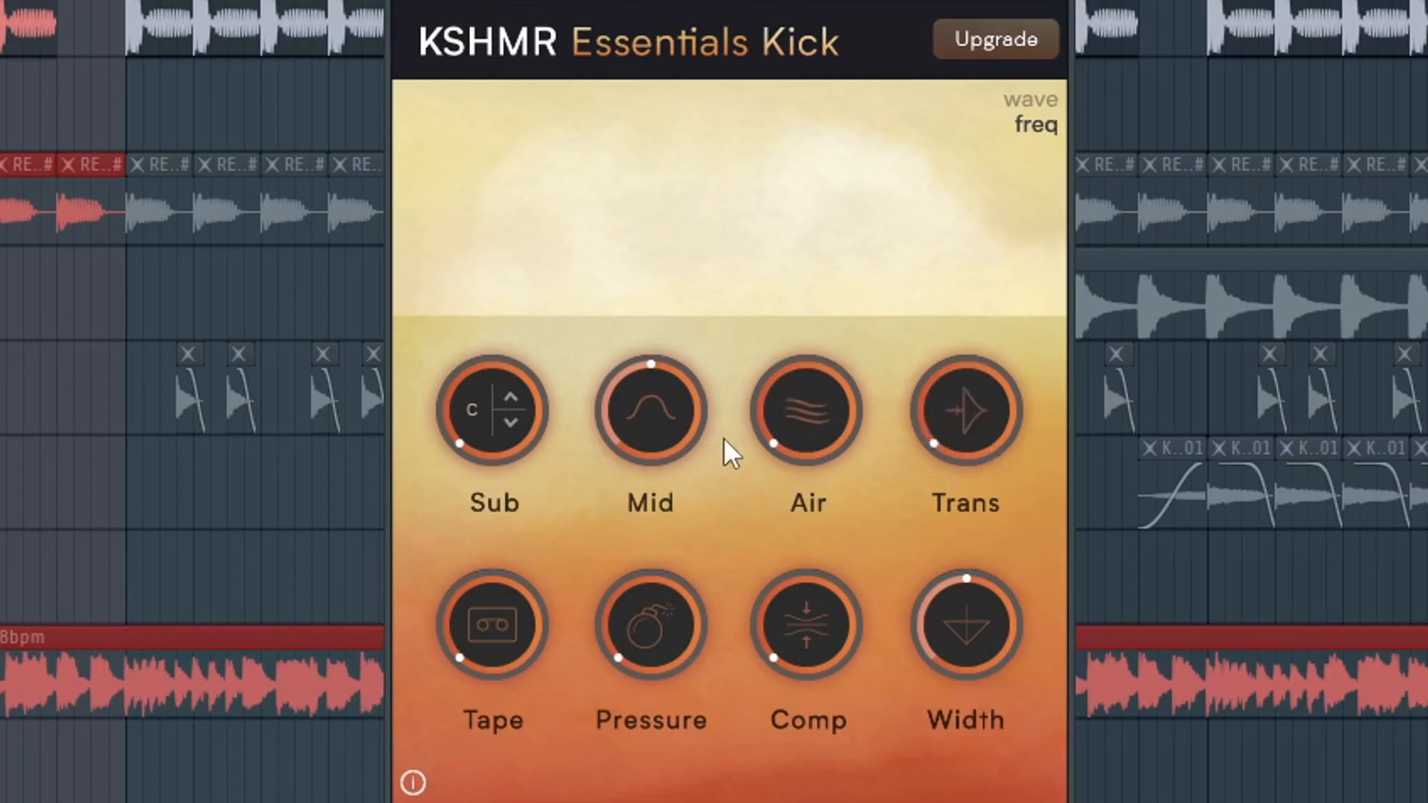
# Try the Sub, Air and Trans knobs, returning them to minimum, and turn Mid down to its minimum.
pyautogui.moveTo(485, 444); pyautogui.dragTo(519, 238)
pyautogui.moveTo(628, 411); pyautogui.dragTo(614, 800)
pyautogui.moveTo(808, 445); pyautogui.dragTo(811, 763)
pyautogui.moveTo(645, 444); pyautogui.dragTo(912, 519)
pyautogui.moveTo(970, 450); pyautogui.dragTo(940, 618)
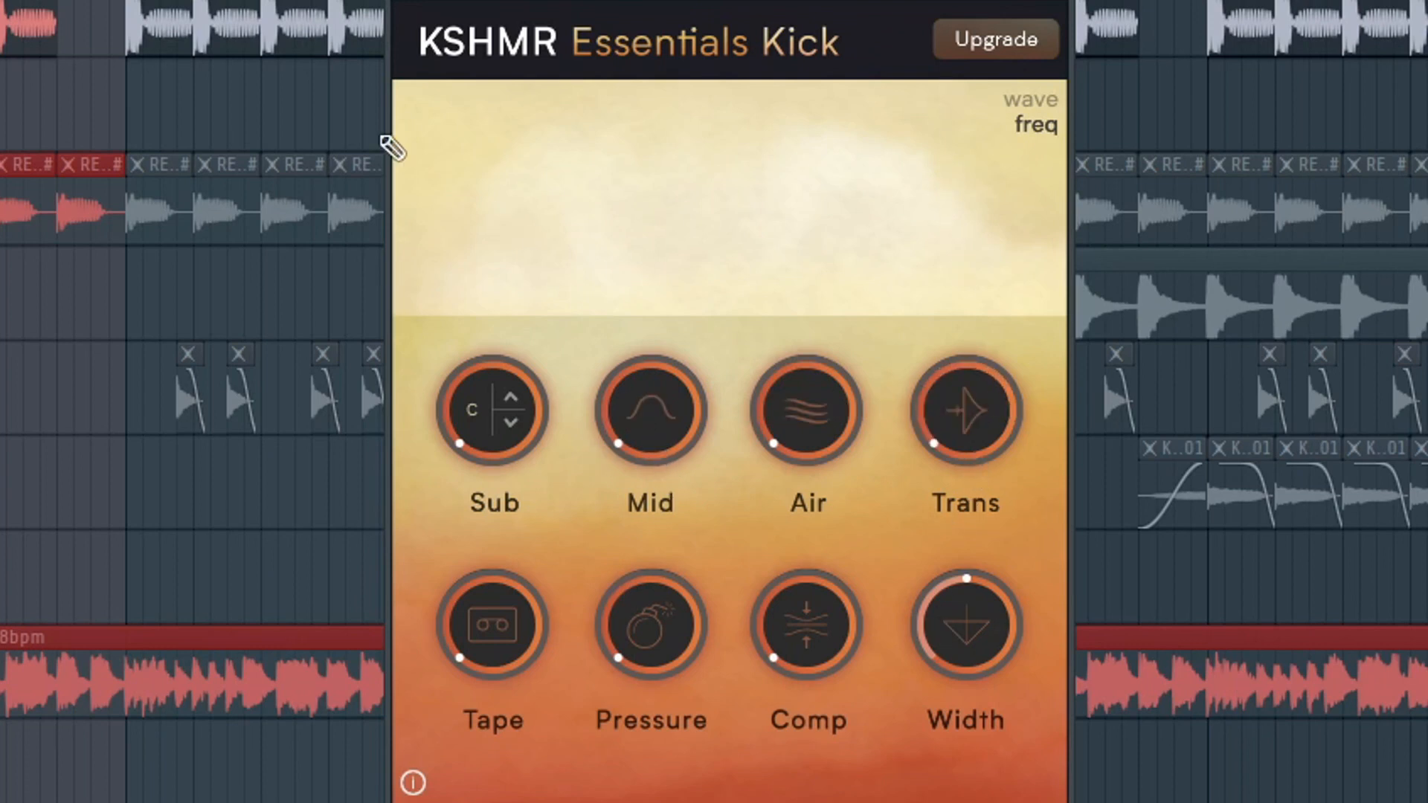
# Audition Mid on the playing kick by raising it to maximum and lowering it back to minimum.
pyautogui.press('space')
pyautogui.moveTo(628, 440); pyautogui.dragTo(636, 112)
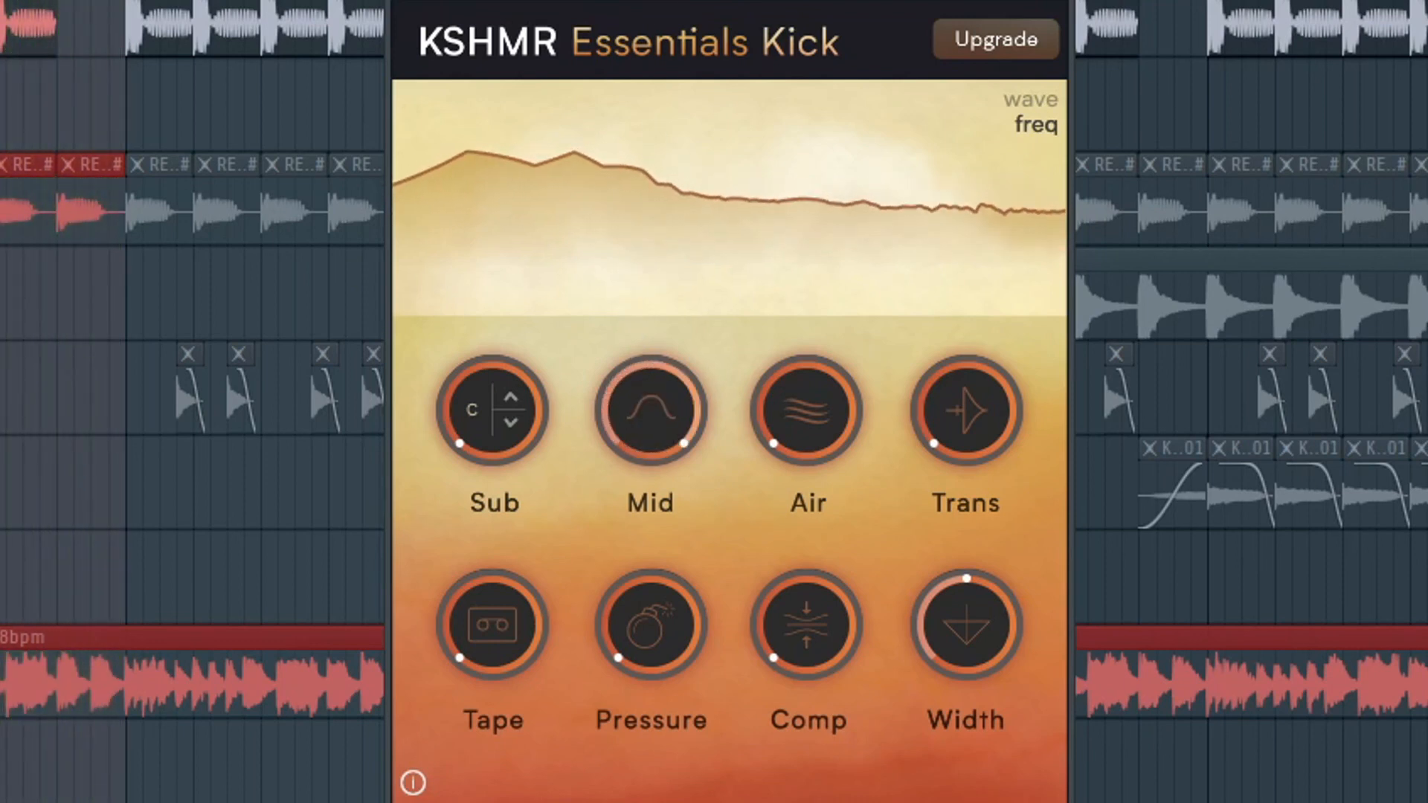
pyautogui.moveTo(658, 425); pyautogui.dragTo(618, 595)
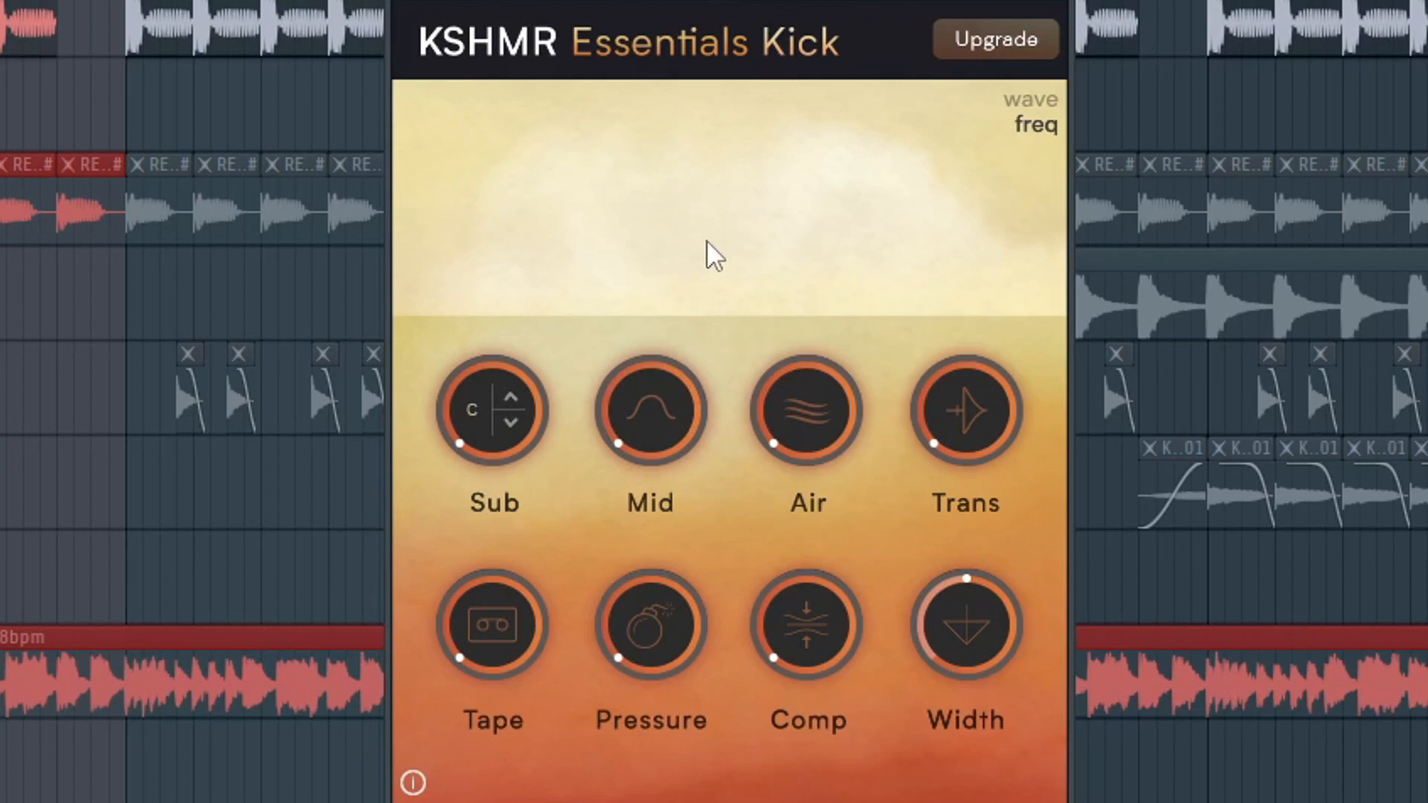
# Audition the Air and Trans knobs on the kick and return both to their minimum.
pyautogui.moveTo(783, 433); pyautogui.dragTo(839, 566)
pyautogui.press('space')
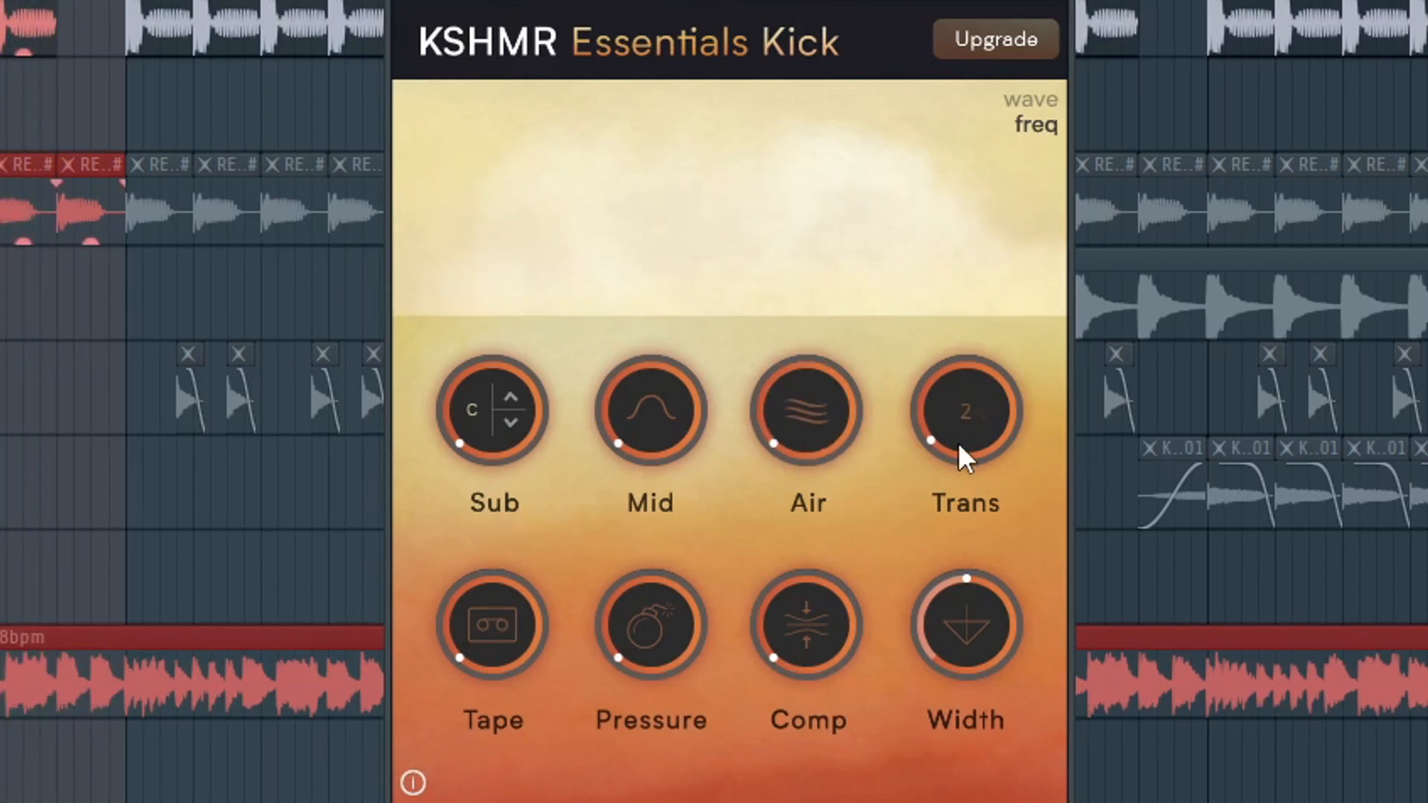
pyautogui.press('space')
pyautogui.moveTo(939, 439); pyautogui.dragTo(1025, 493)
# Set Mid slightly above its halfway position and tune the Sub note to D#.
pyautogui.moveTo(640, 418); pyautogui.dragTo(640, 408)
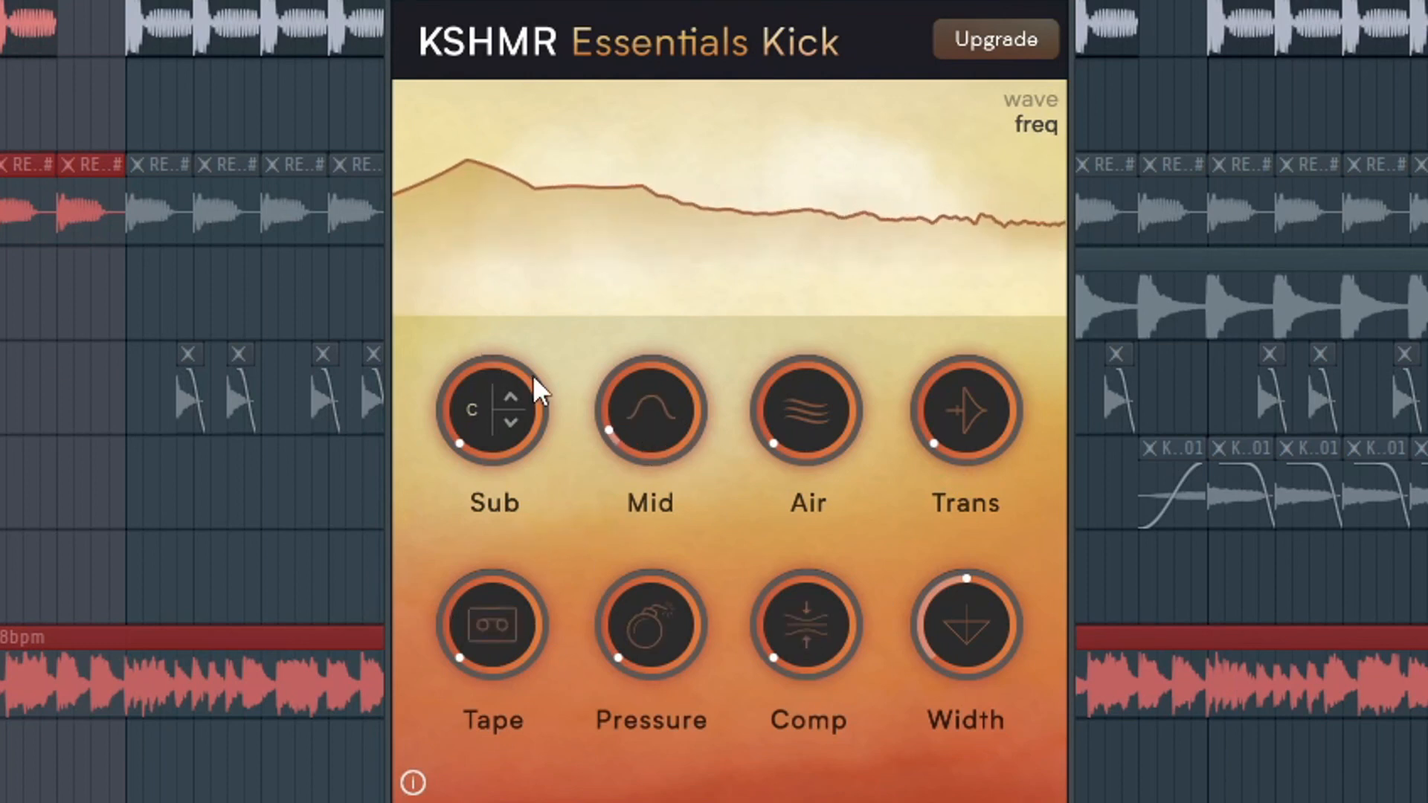
pyautogui.moveTo(627, 424); pyautogui.dragTo(644, 218)
pyautogui.click(518, 392)
pyautogui.click(518, 390)
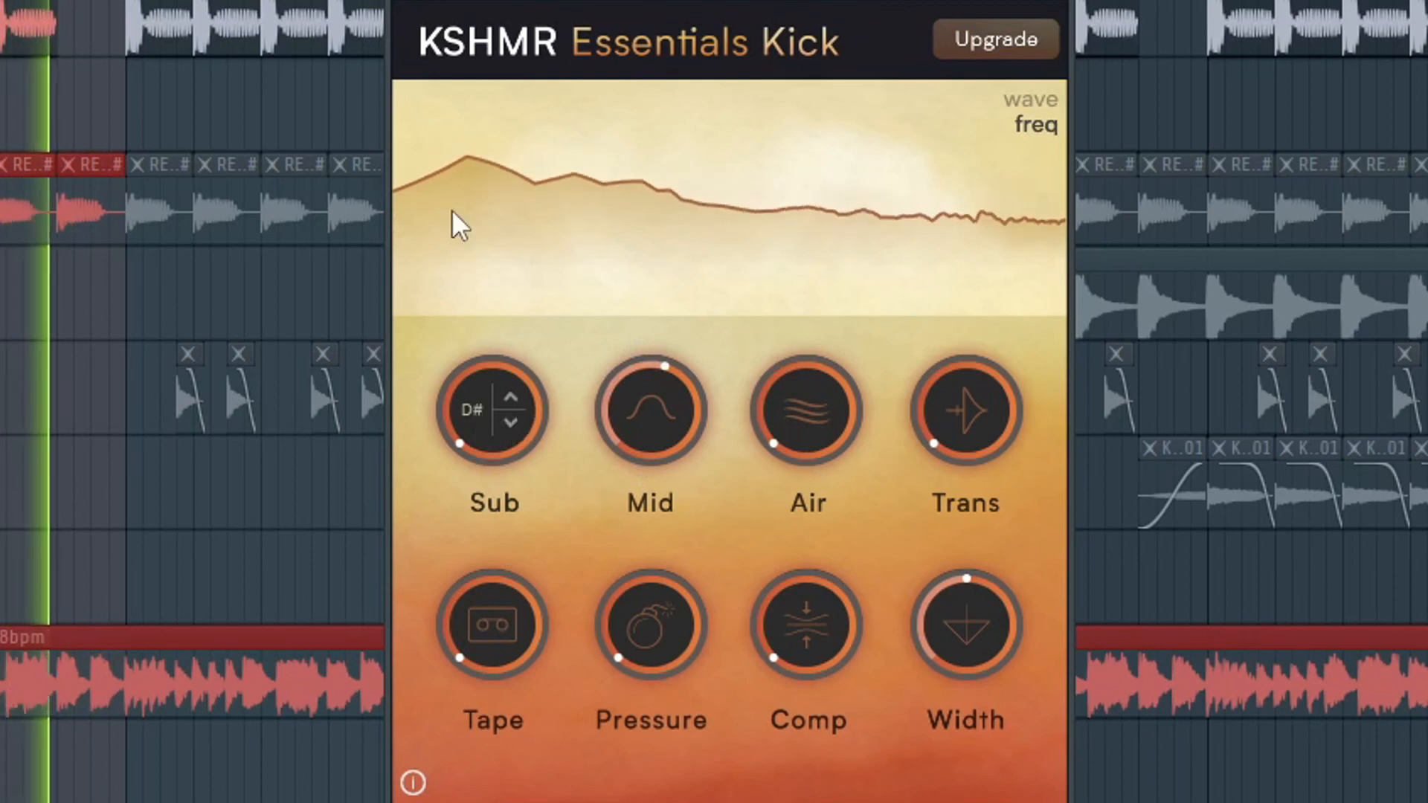
pyautogui.click(518, 395)
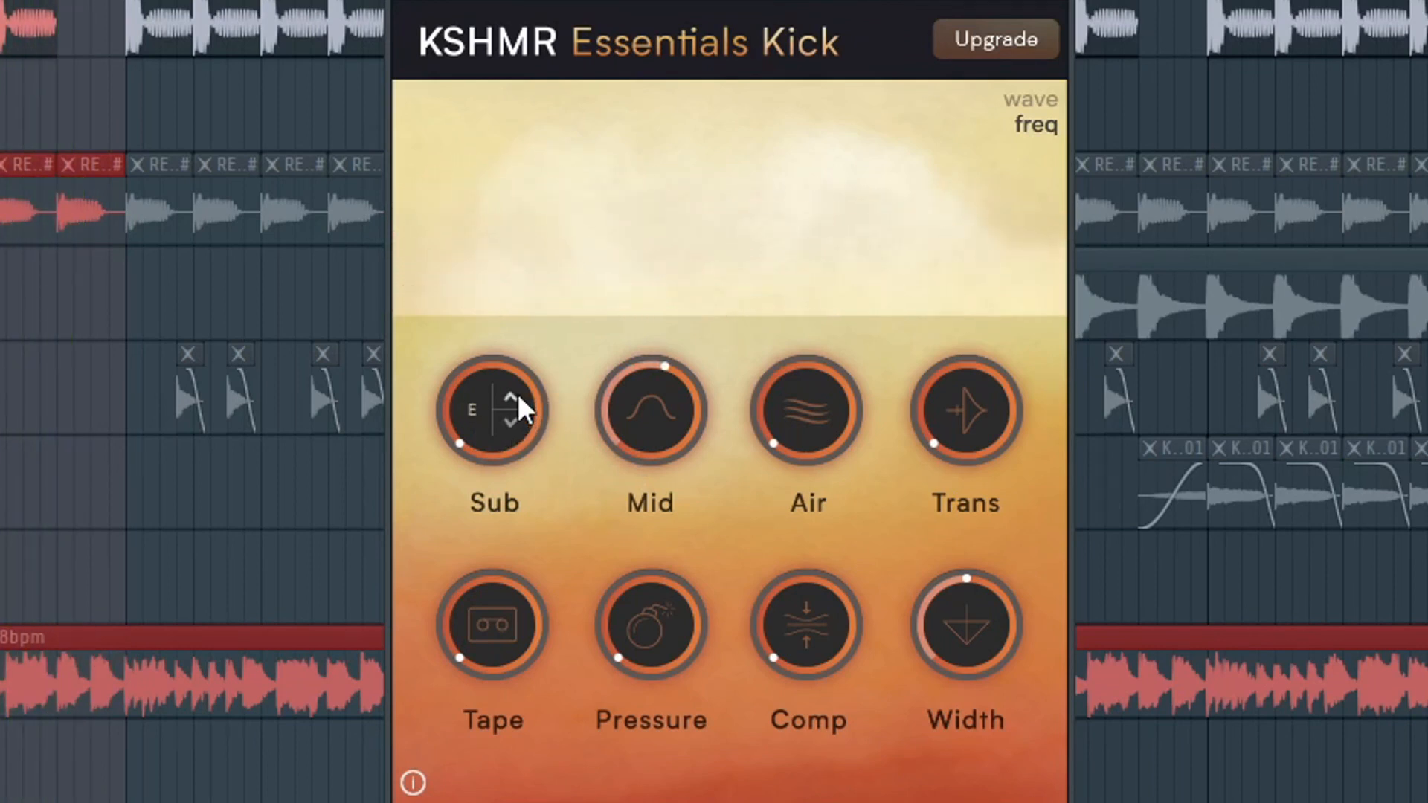
pyautogui.click(511, 421)
pyautogui.click(511, 422)
# Raise Sub to 32% and Tape to about a fifth of its range while auditioning the kick.
pyautogui.moveTo(470, 448); pyautogui.dragTo(443, 361)
pyautogui.moveTo(455, 259); pyautogui.dragTo(532, 316)
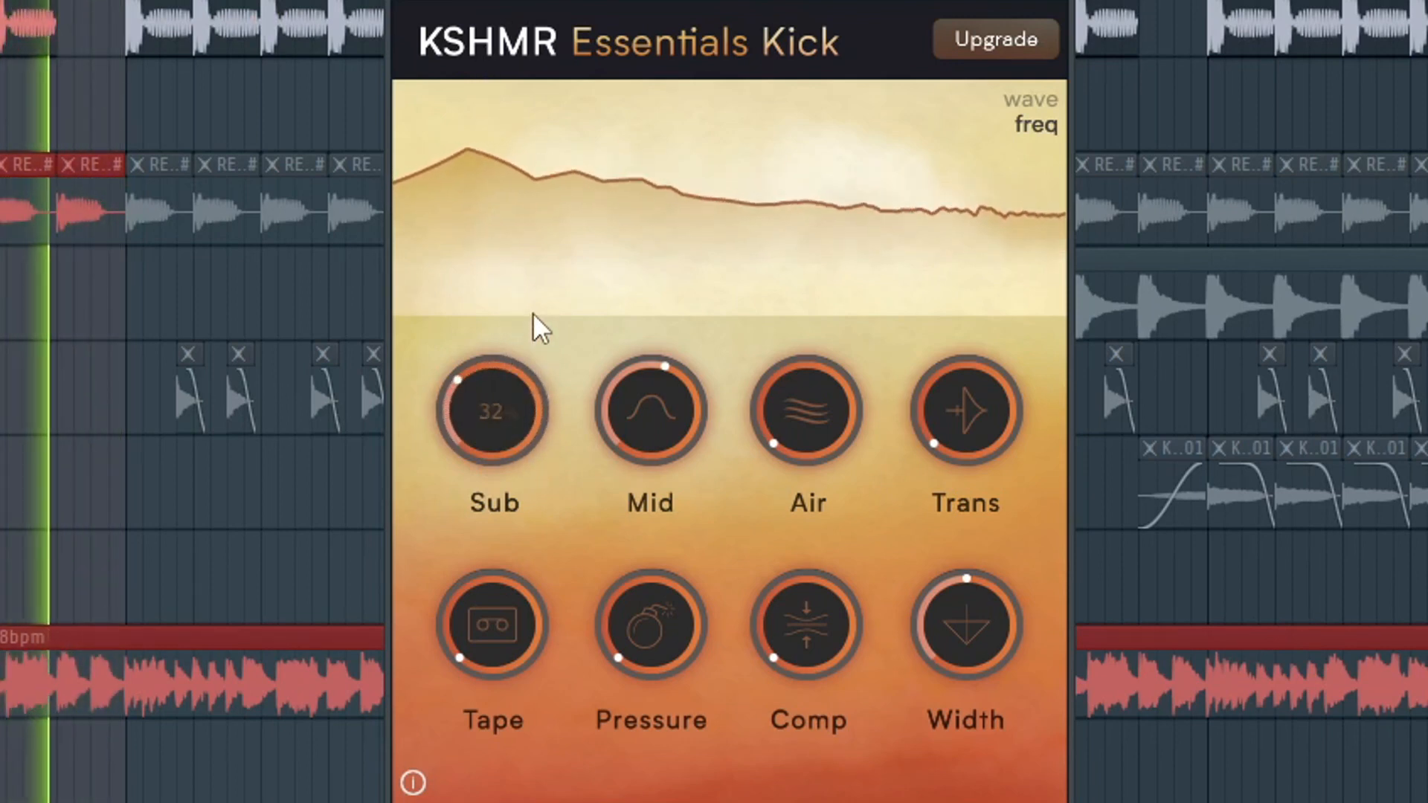
pyautogui.press('space')
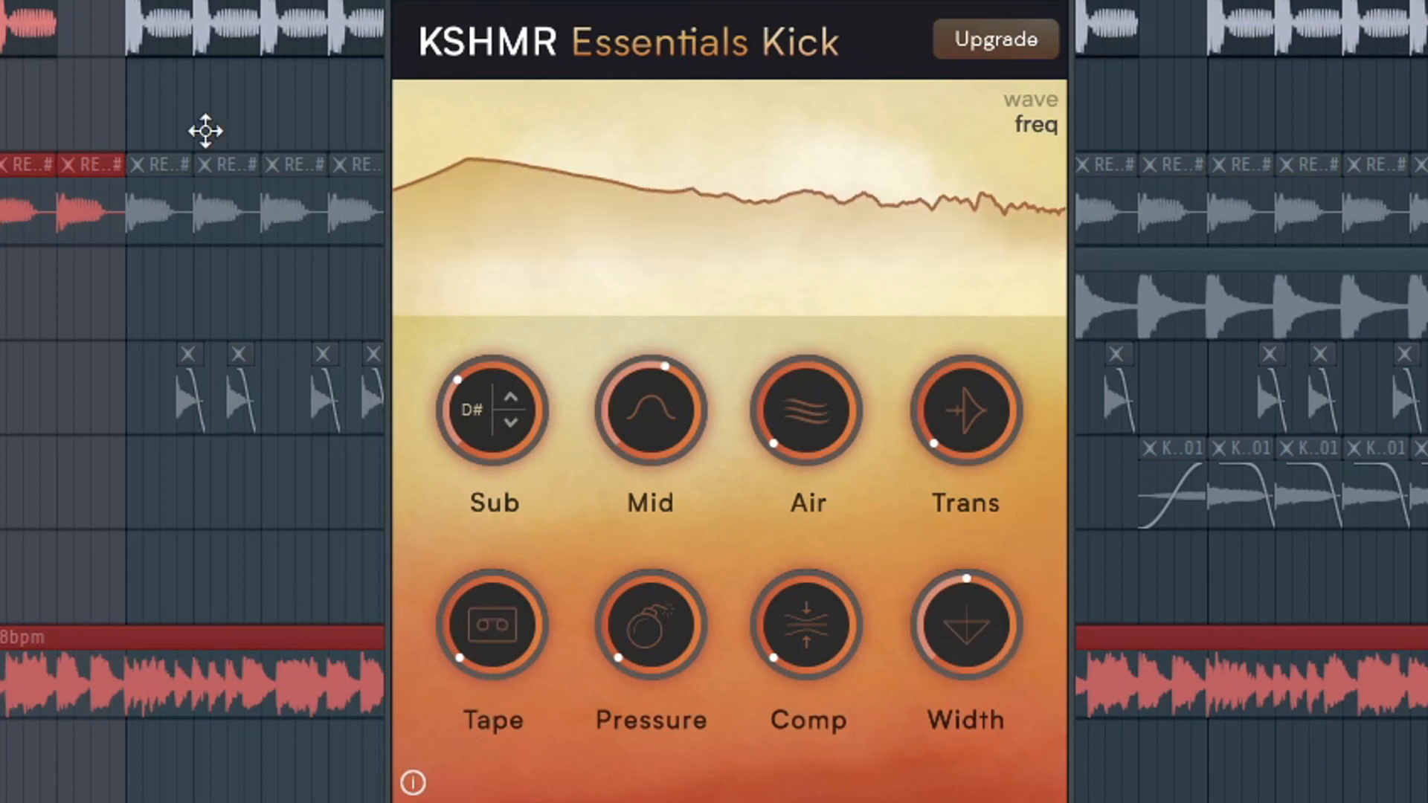
pyautogui.moveTo(472, 605); pyautogui.dragTo(501, 577)
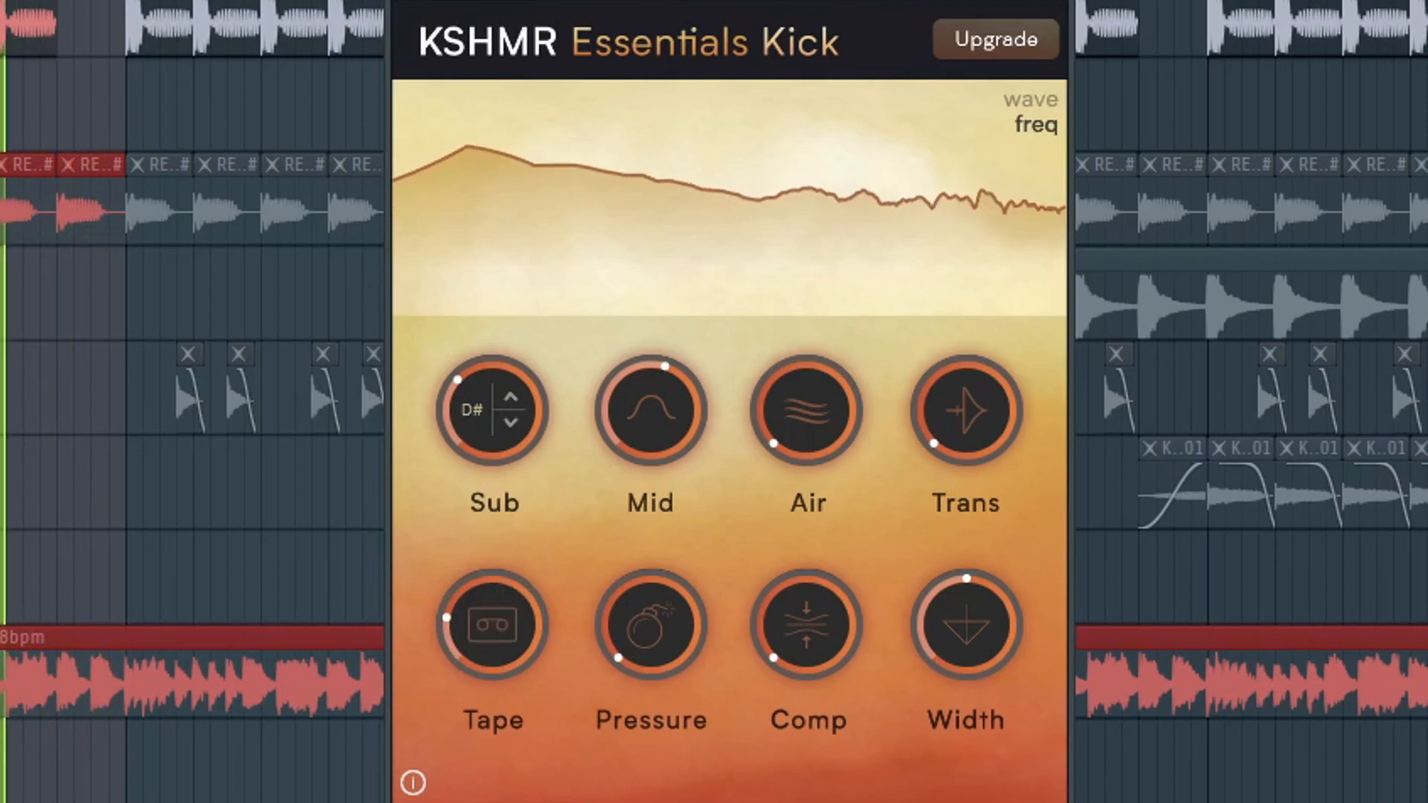
pyautogui.moveTo(492, 644)
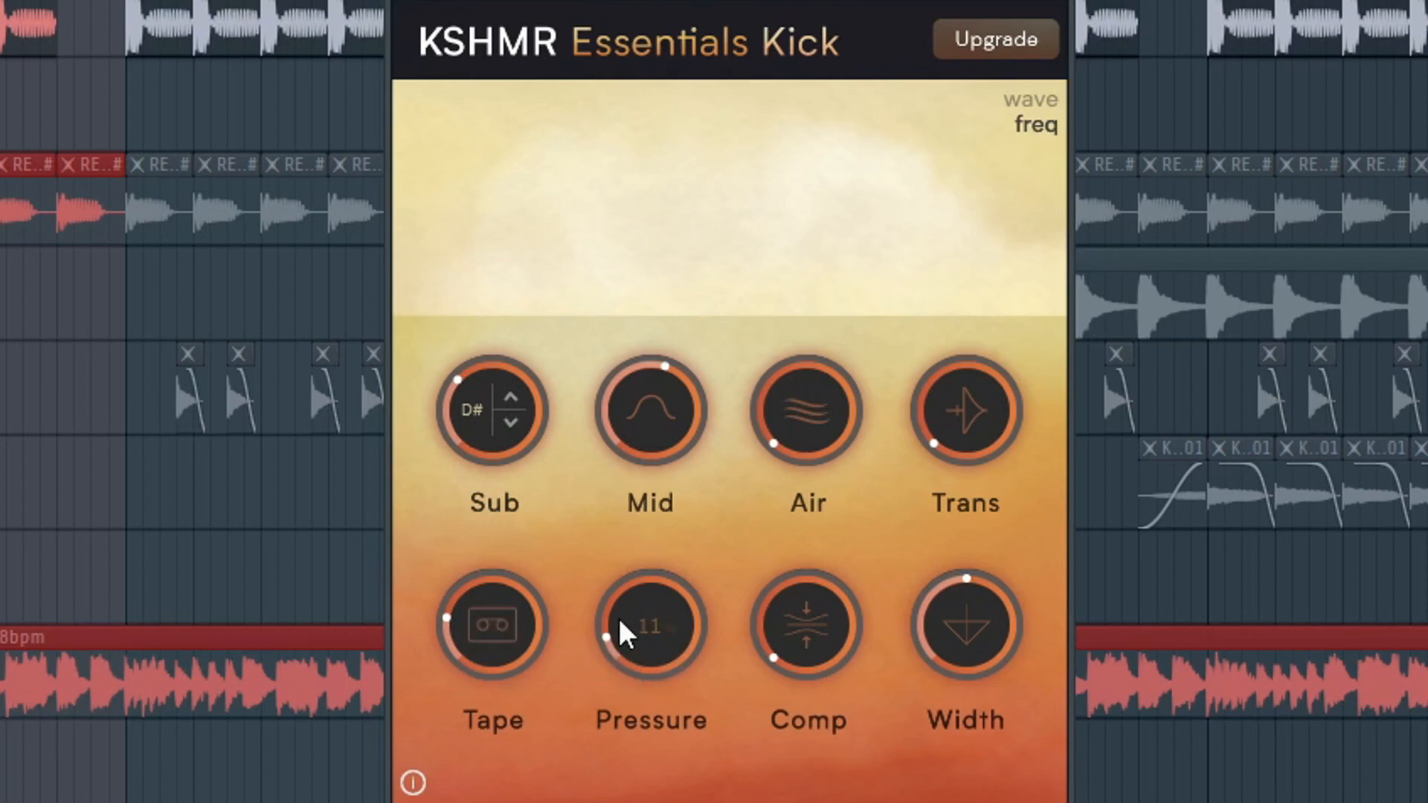
# Audition low and high Pressure amounts on the playing kick and settle Pressure at 9%.
pyautogui.press('space')
pyautogui.moveTo(630, 589); pyautogui.dragTo(640, 546)
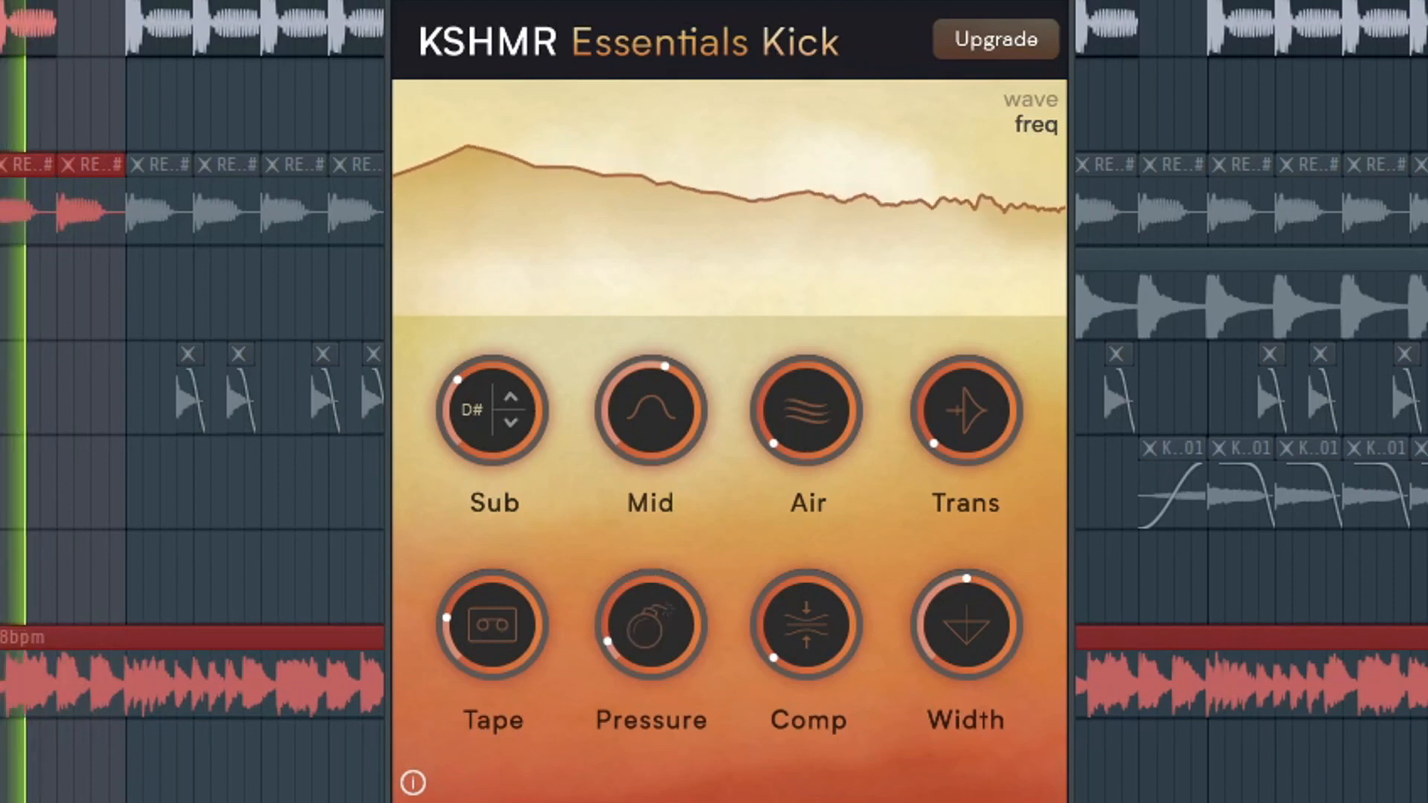
pyautogui.press('space')
pyautogui.moveTo(659, 677)
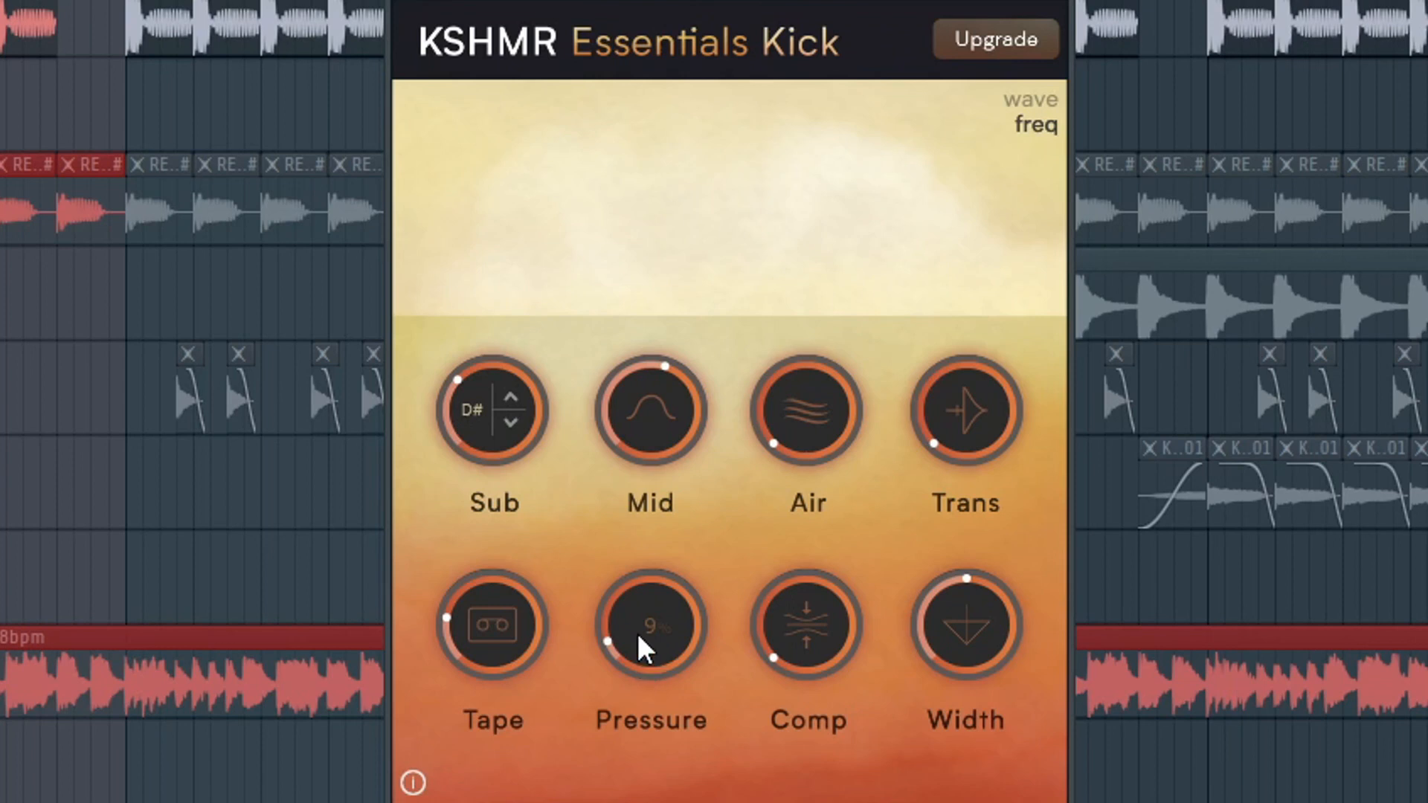
pyautogui.press('space')
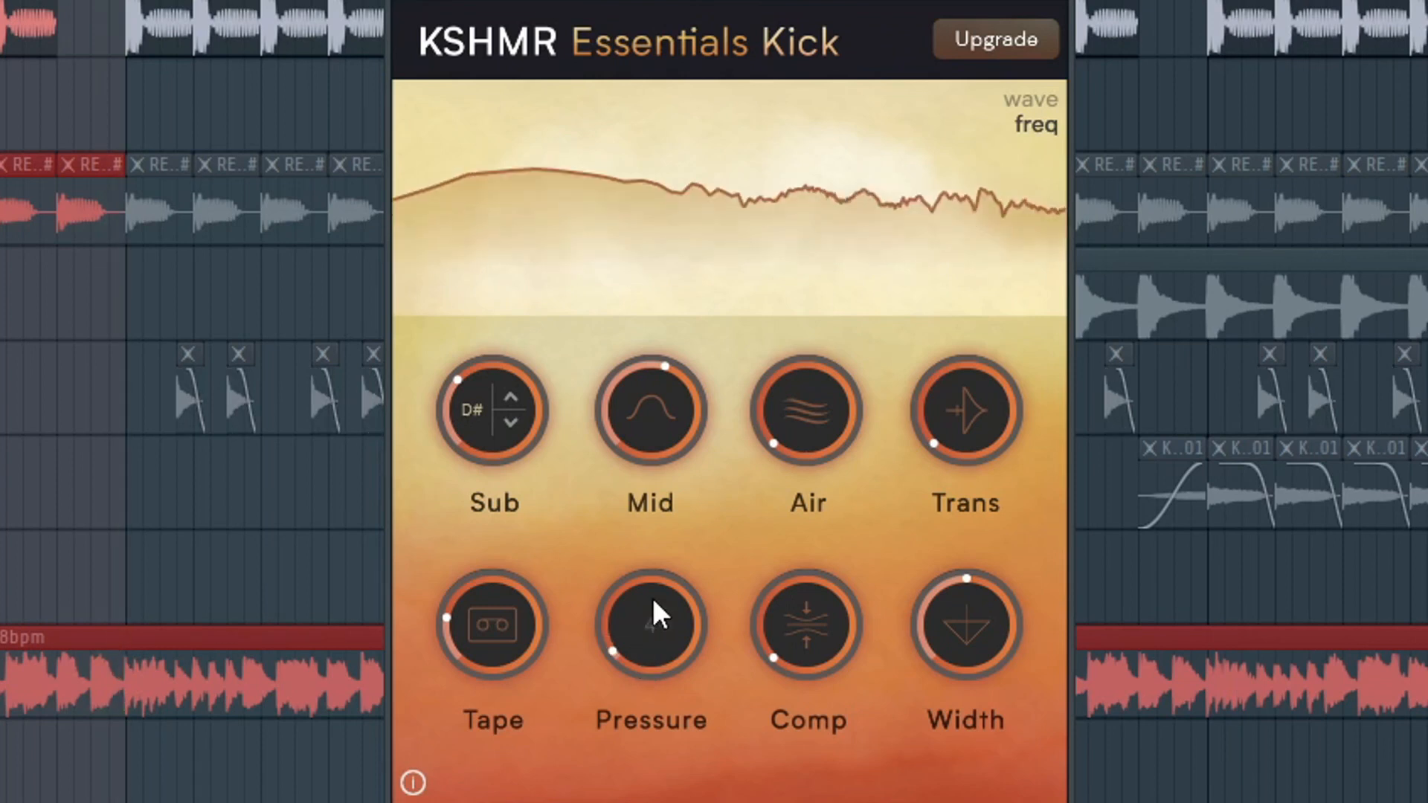
pyautogui.moveTo(660, 582); pyautogui.dragTo(643, 248)
pyautogui.moveTo(642, 380); pyautogui.dragTo(649, 582)
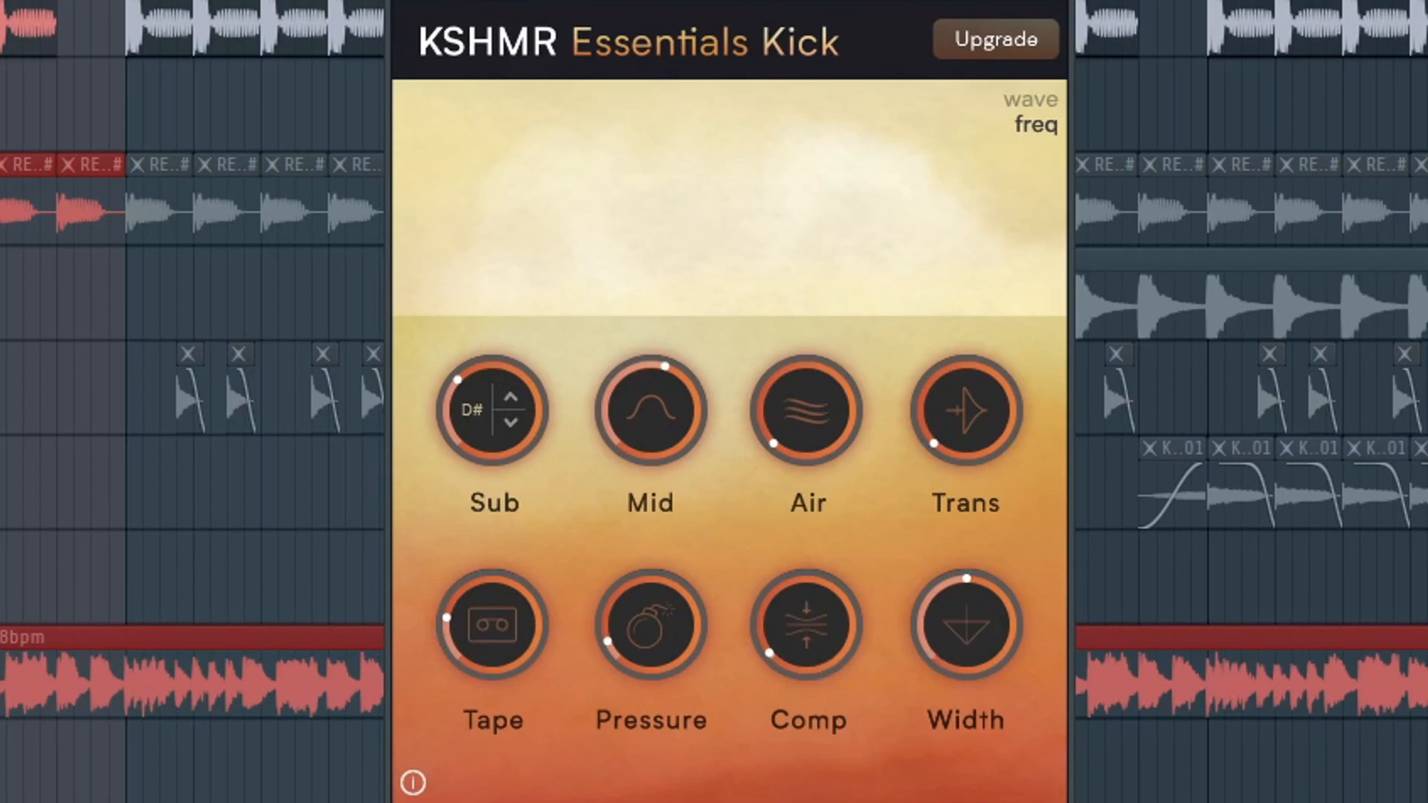
# Try different Comp amounts on the kick, including 31%, and return Comp to 0%.
pyautogui.moveTo(831, 613)
pyautogui.mouseDown()
pyautogui.moveTo(818, 44)
pyautogui.moveTo(833, 655)
pyautogui.moveTo(821, 494)
pyautogui.mouseUp()
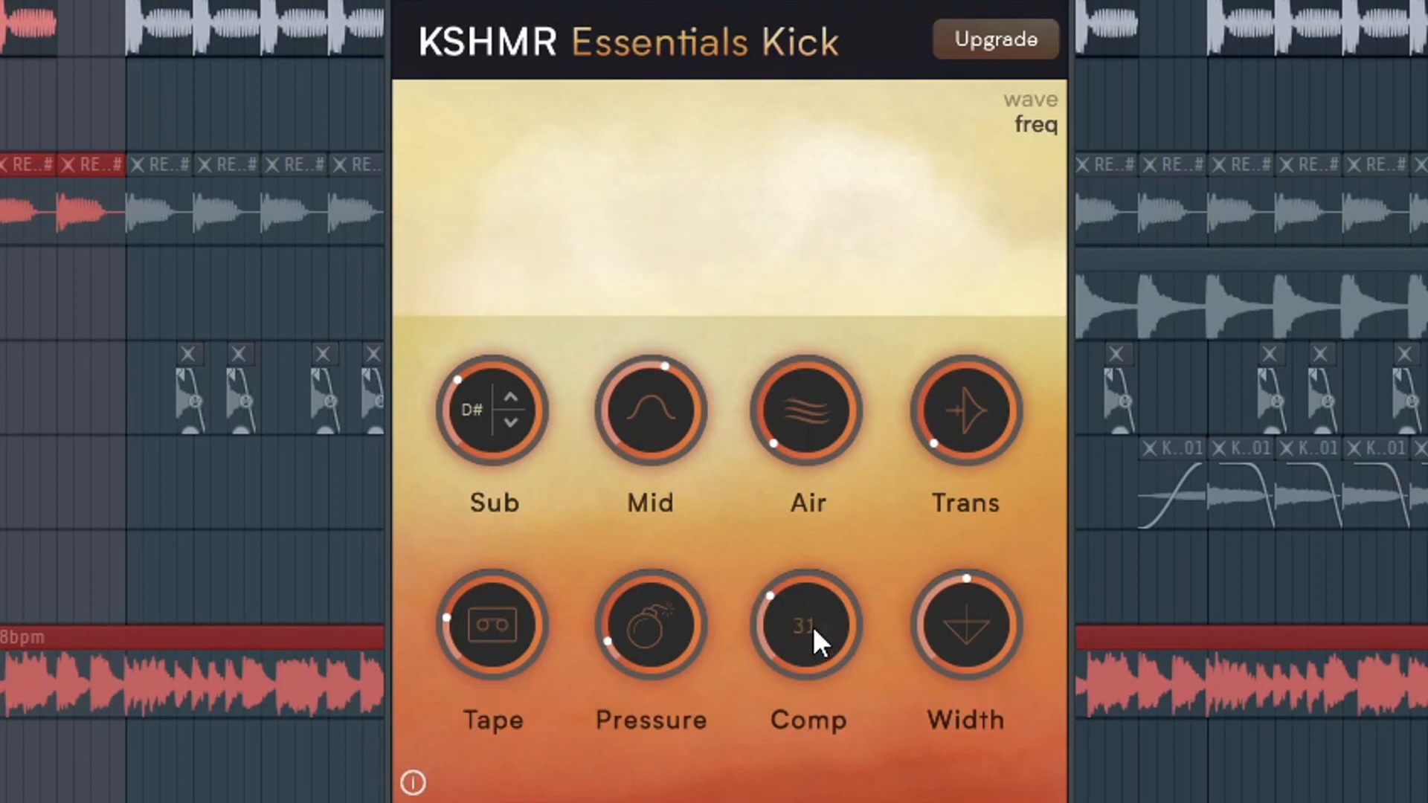
pyautogui.moveTo(810, 623); pyautogui.dragTo(818, 801)
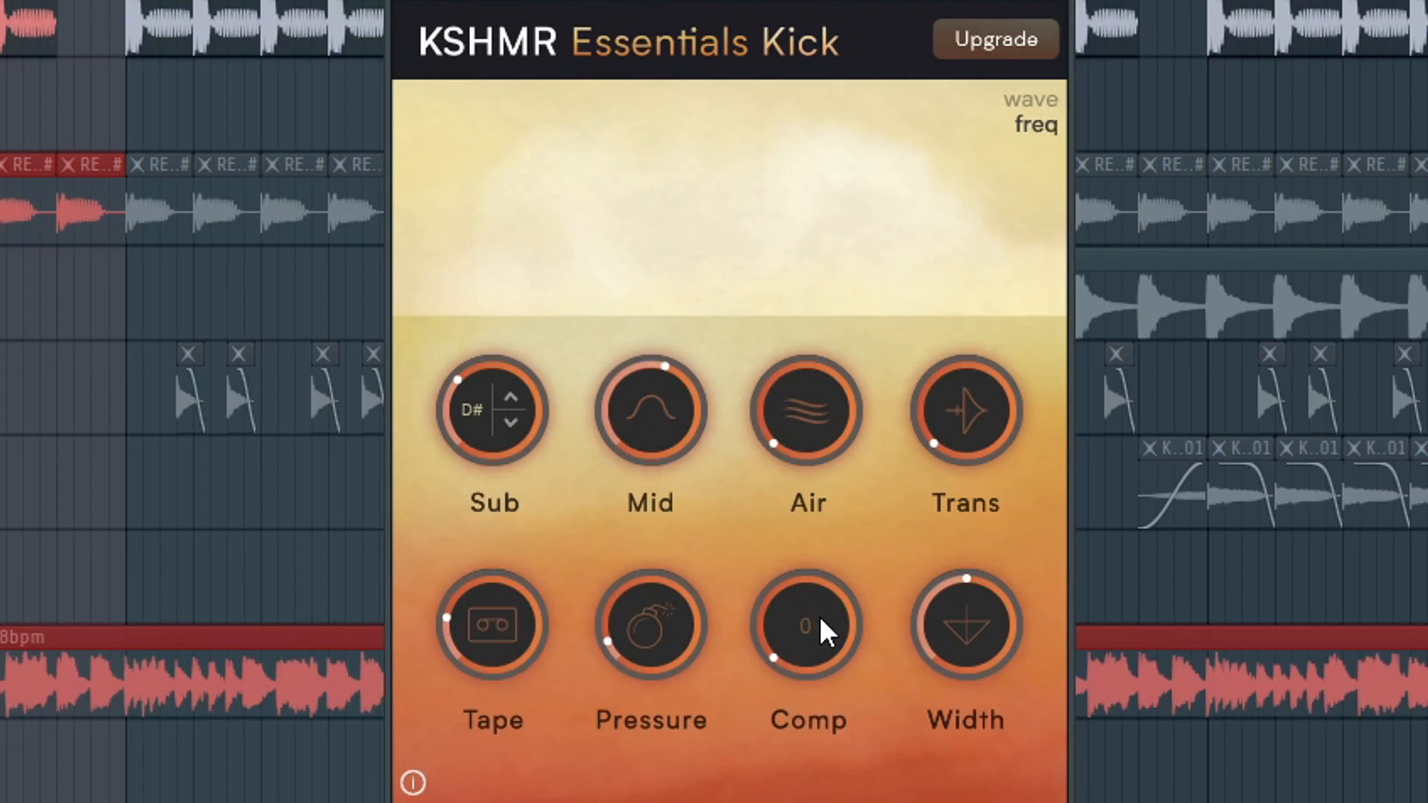
pyautogui.moveTo(798, 622); pyautogui.dragTo(813, 357)
pyautogui.moveTo(811, 614); pyautogui.dragTo(840, 799)
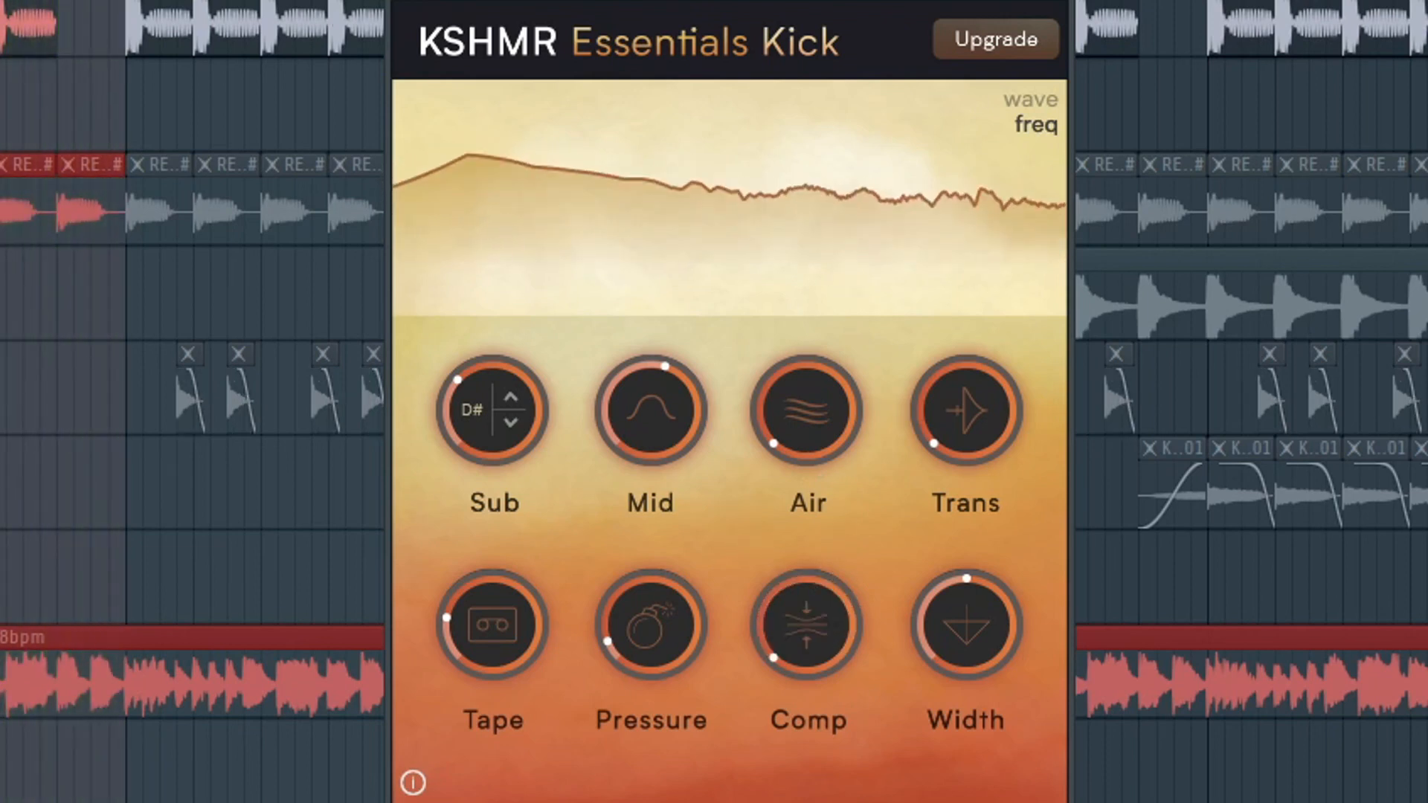
pyautogui.moveTo(758, 637); pyautogui.dragTo(808, 625)
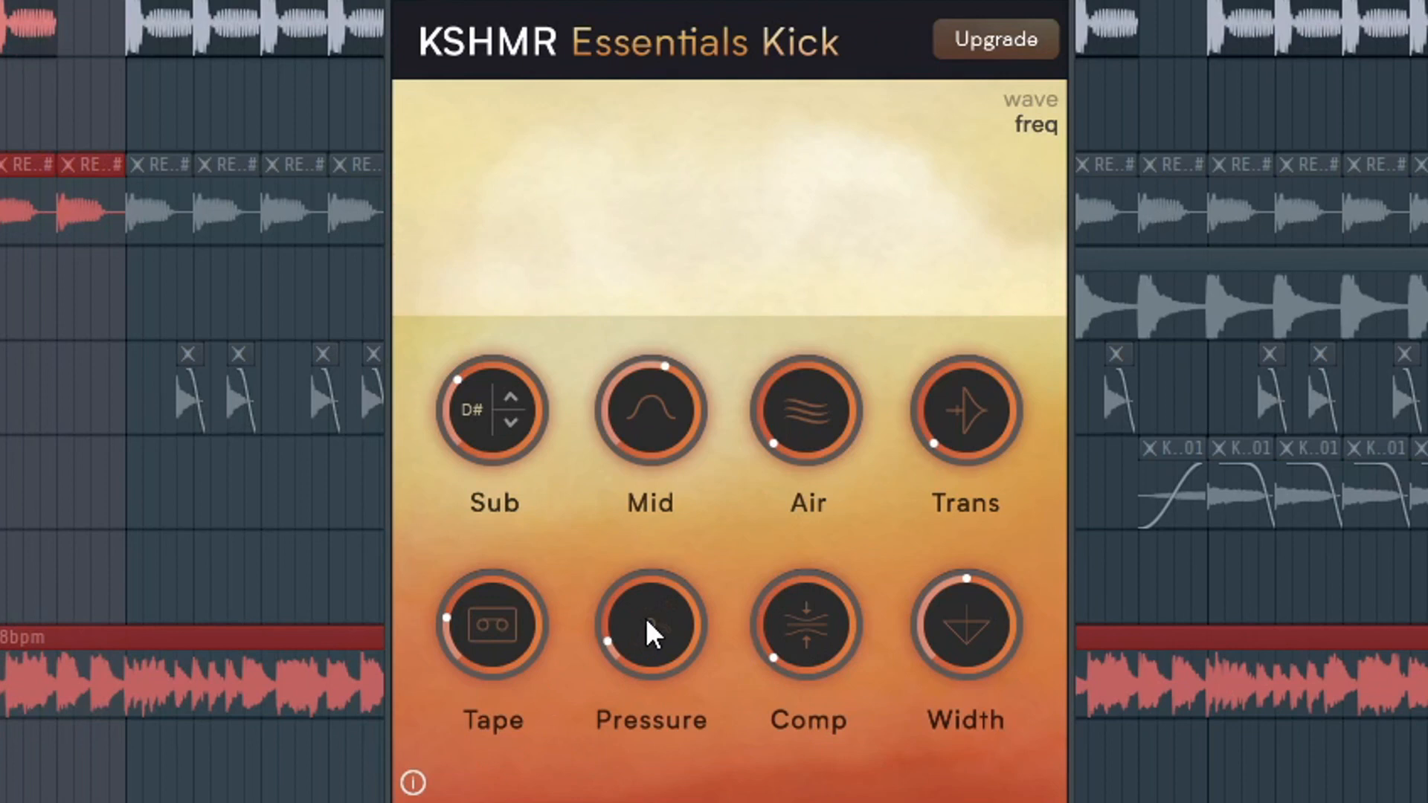
# Turn the kick's Width down to 0%.
pyautogui.moveTo(945, 623)
pyautogui.moveTo(965, 618); pyautogui.dragTo(966, 728)
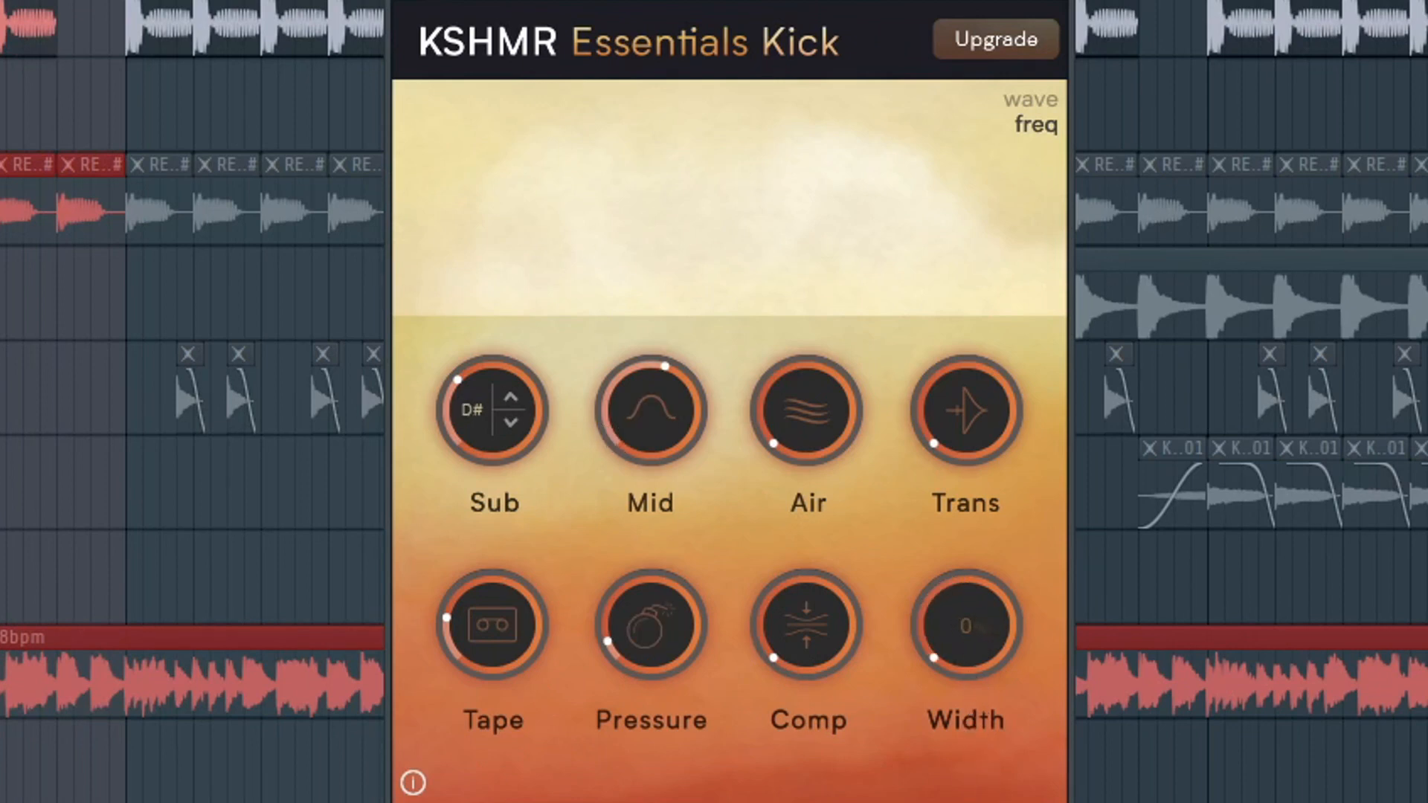
pyautogui.moveTo(934, 615); pyautogui.dragTo(1019, 802)
pyautogui.moveTo(654, 626)
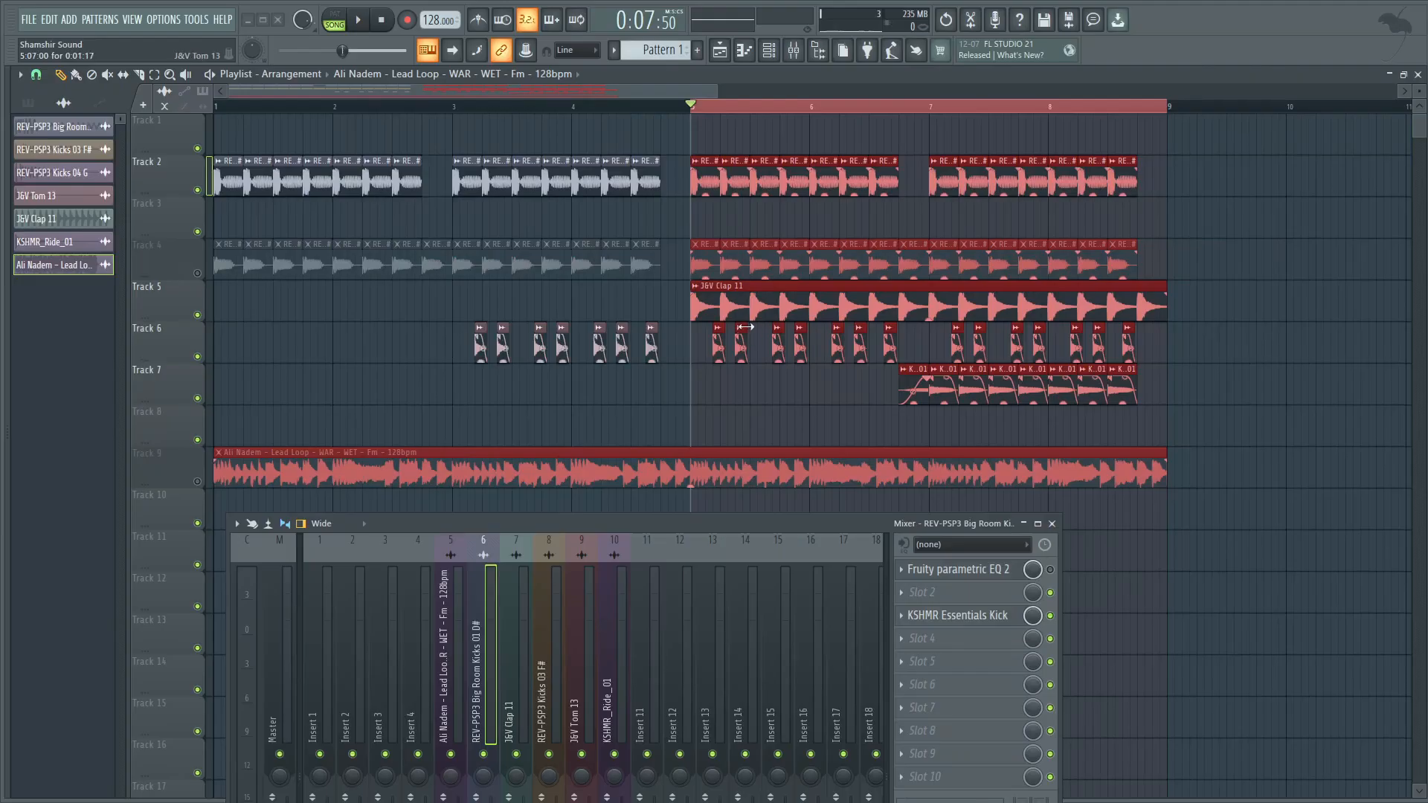
# Open the J&V Tom 13 clip's settings and load KSHMR Essentials Kick in effect slot 3 of its mixer track.
pyautogui.doubleClick(745, 326)
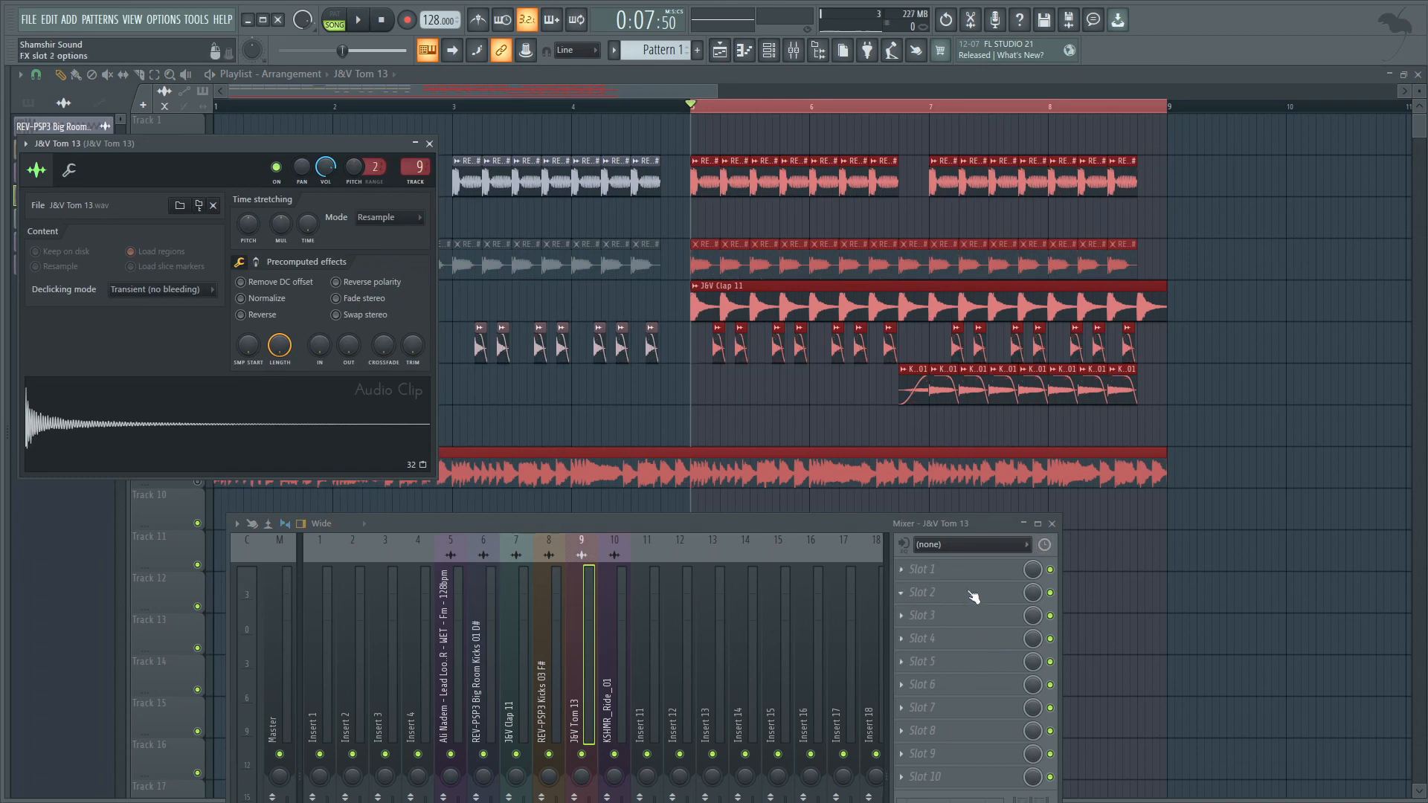
pyautogui.click(911, 617)
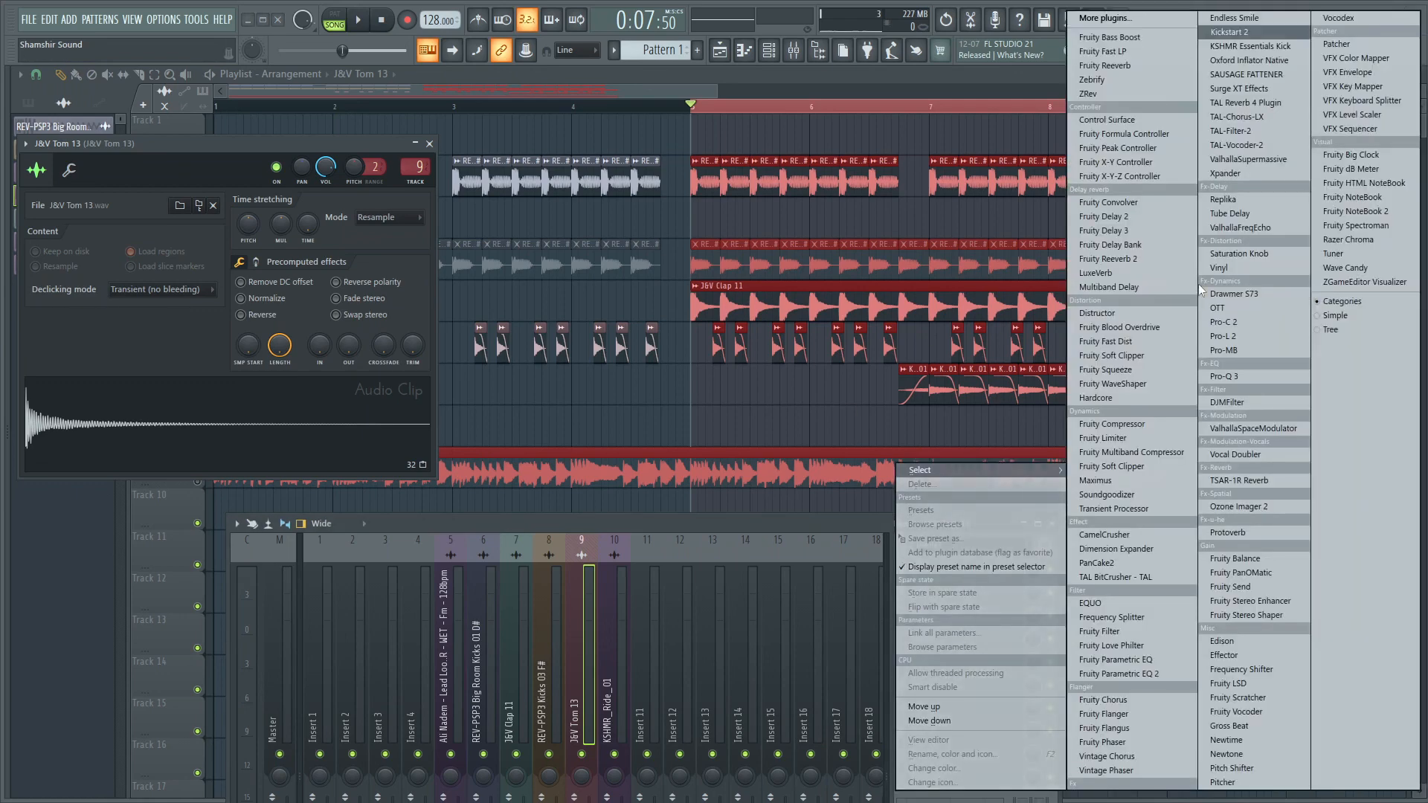
pyautogui.click(1250, 46)
# Place the tom's plugin window beside the audio clip settings, move the mixer below it and detach the plugin window.
pyautogui.moveTo(342, 253); pyautogui.dragTo(638, 164)
pyautogui.moveTo(685, 523); pyautogui.dragTo(667, 589)
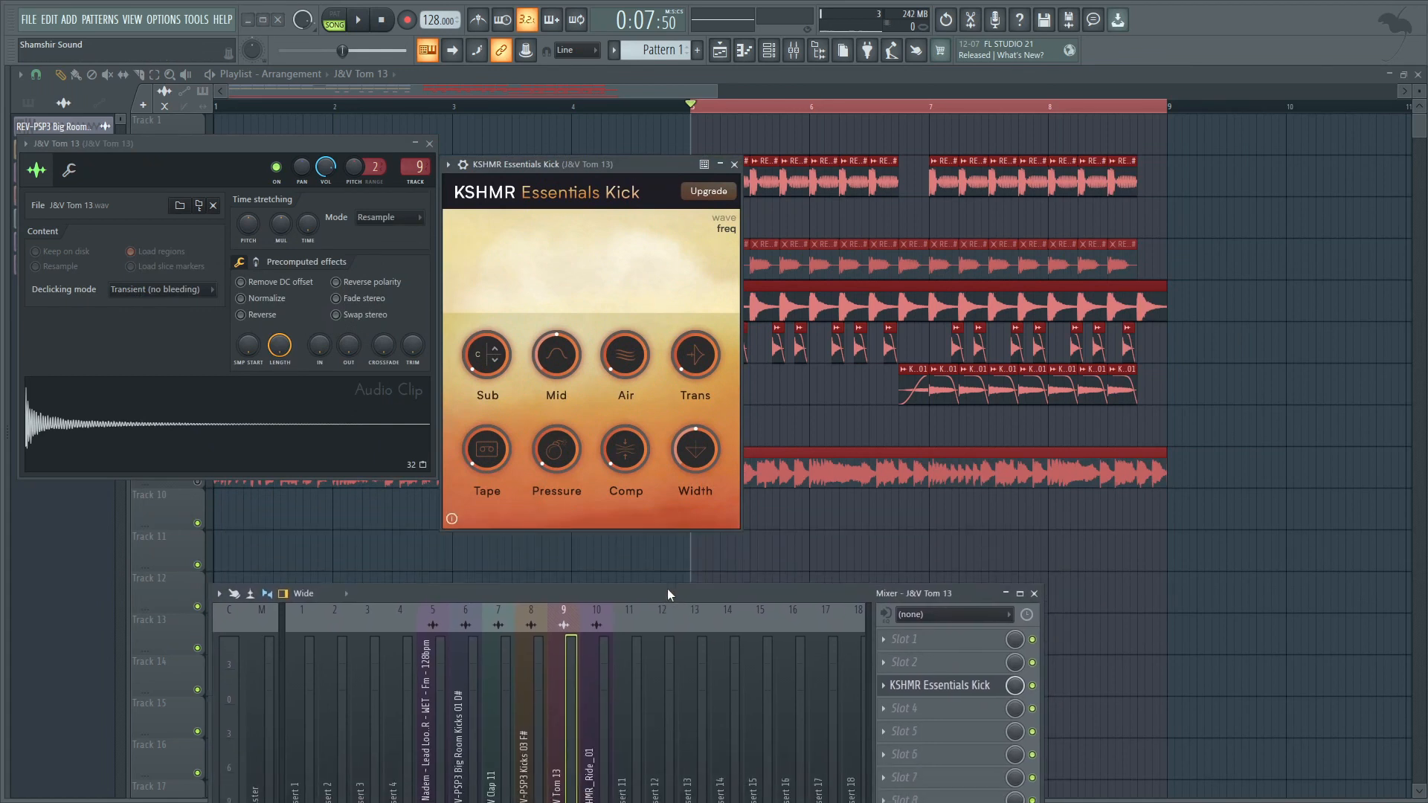
pyautogui.click(449, 164)
pyautogui.click(493, 472)
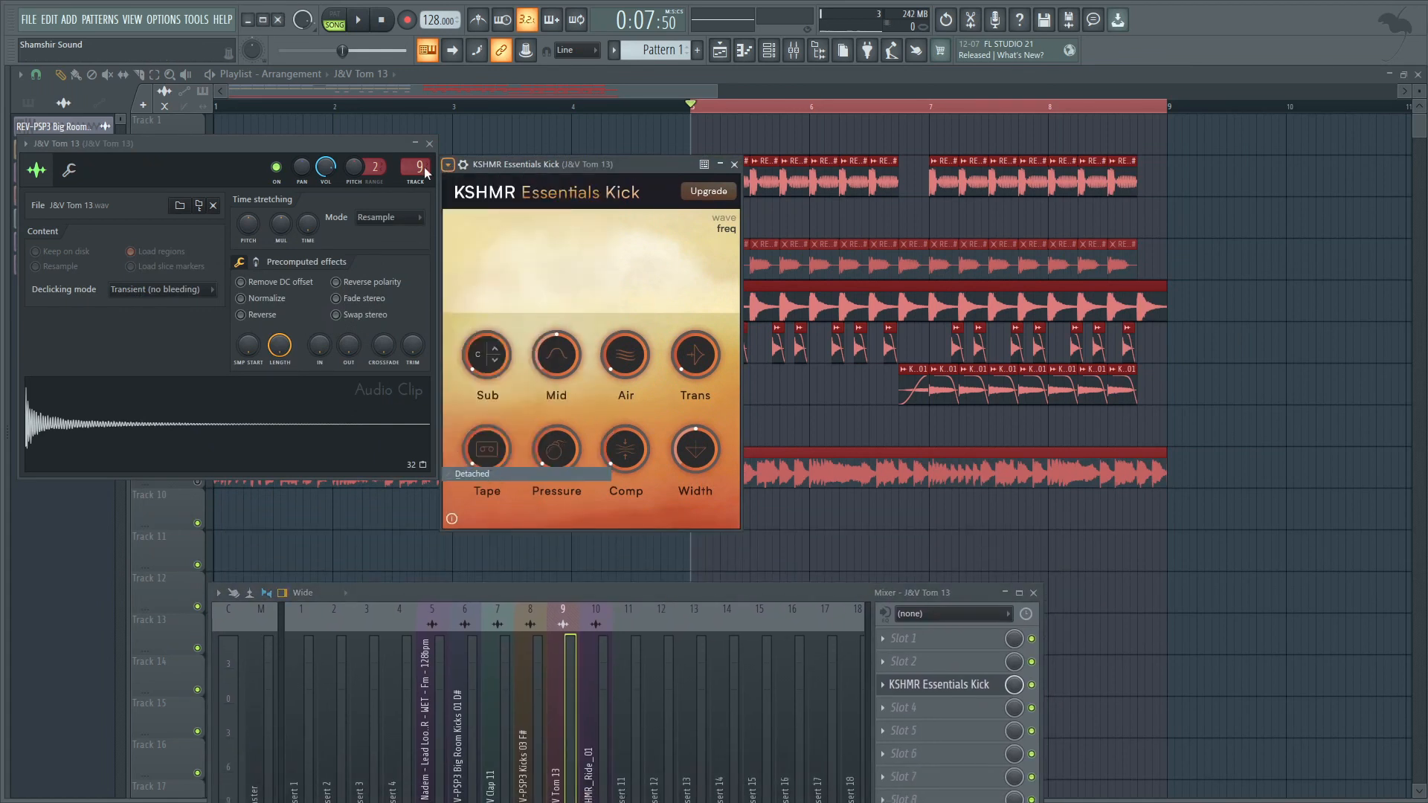
# Close the tom's audio clip settings and move its Essentials Kick window over the playlist's selected bars.
pyautogui.click(429, 144)
pyautogui.moveTo(578, 164); pyautogui.dragTo(459, 110)
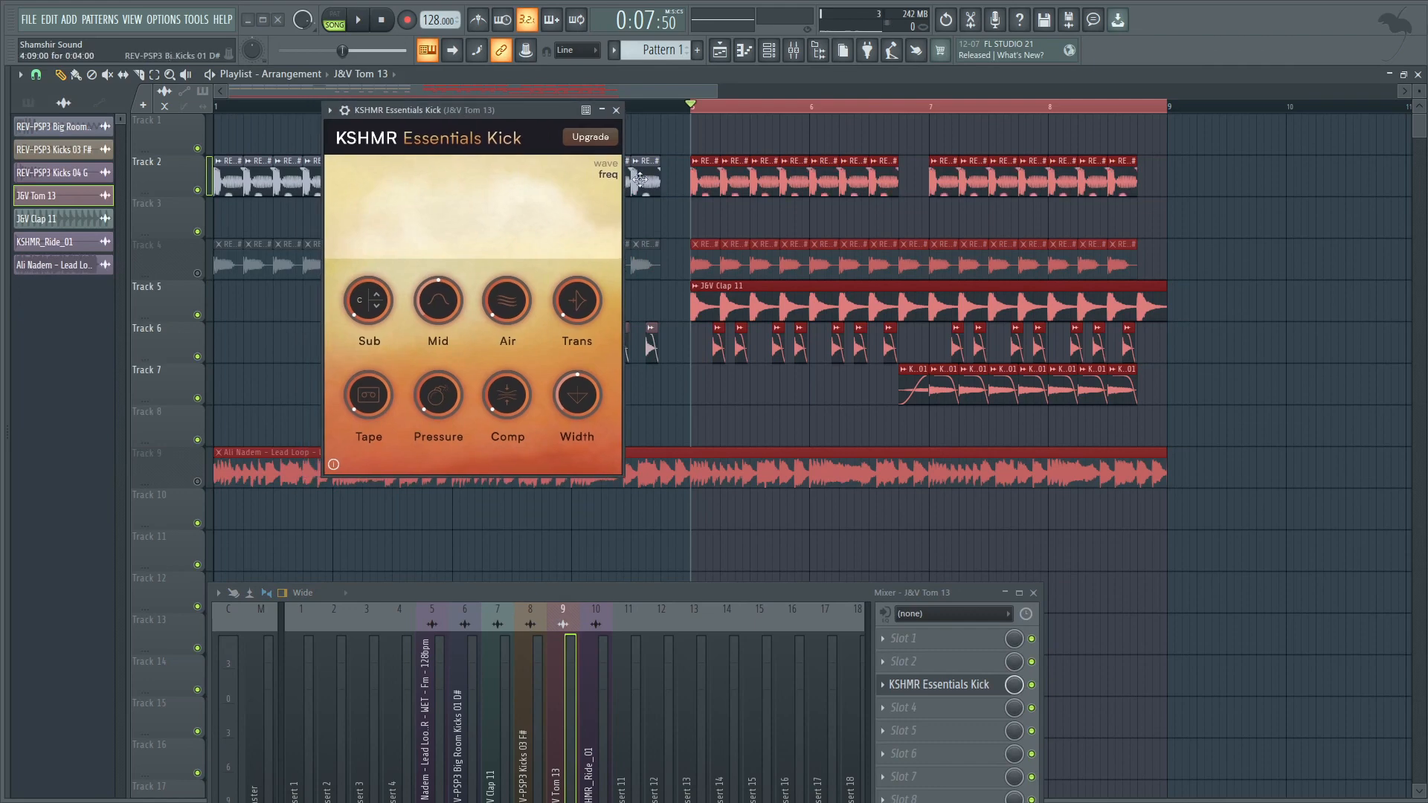
pyautogui.click(696, 110)
pyautogui.moveTo(484, 111); pyautogui.dragTo(690, 106)
# Play the arrangement and try the tom's Sub at 100%.
pyautogui.moveTo(468, 357); pyautogui.dragTo(467, 144)
pyautogui.moveTo(592, 587); pyautogui.dragTo(564, 528)
pyautogui.moveTo(397, 143); pyautogui.dragTo(801, 101)
pyautogui.press('space')
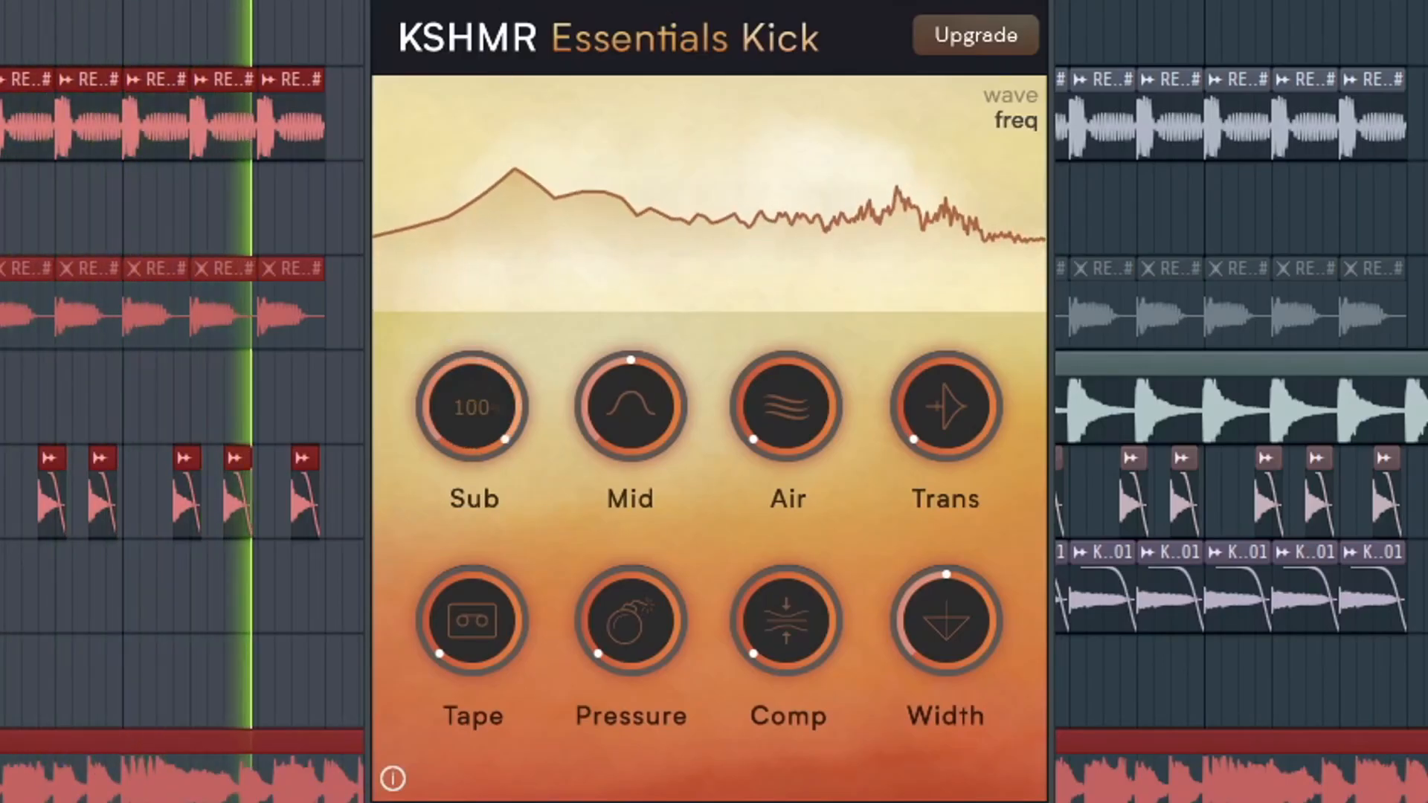
# Lower the tom's Mid to its minimum, raise Air to about 70%, and stop playback.
pyautogui.moveTo(594, 403); pyautogui.dragTo(628, 716)
pyautogui.moveTo(758, 413); pyautogui.dragTo(814, 100)
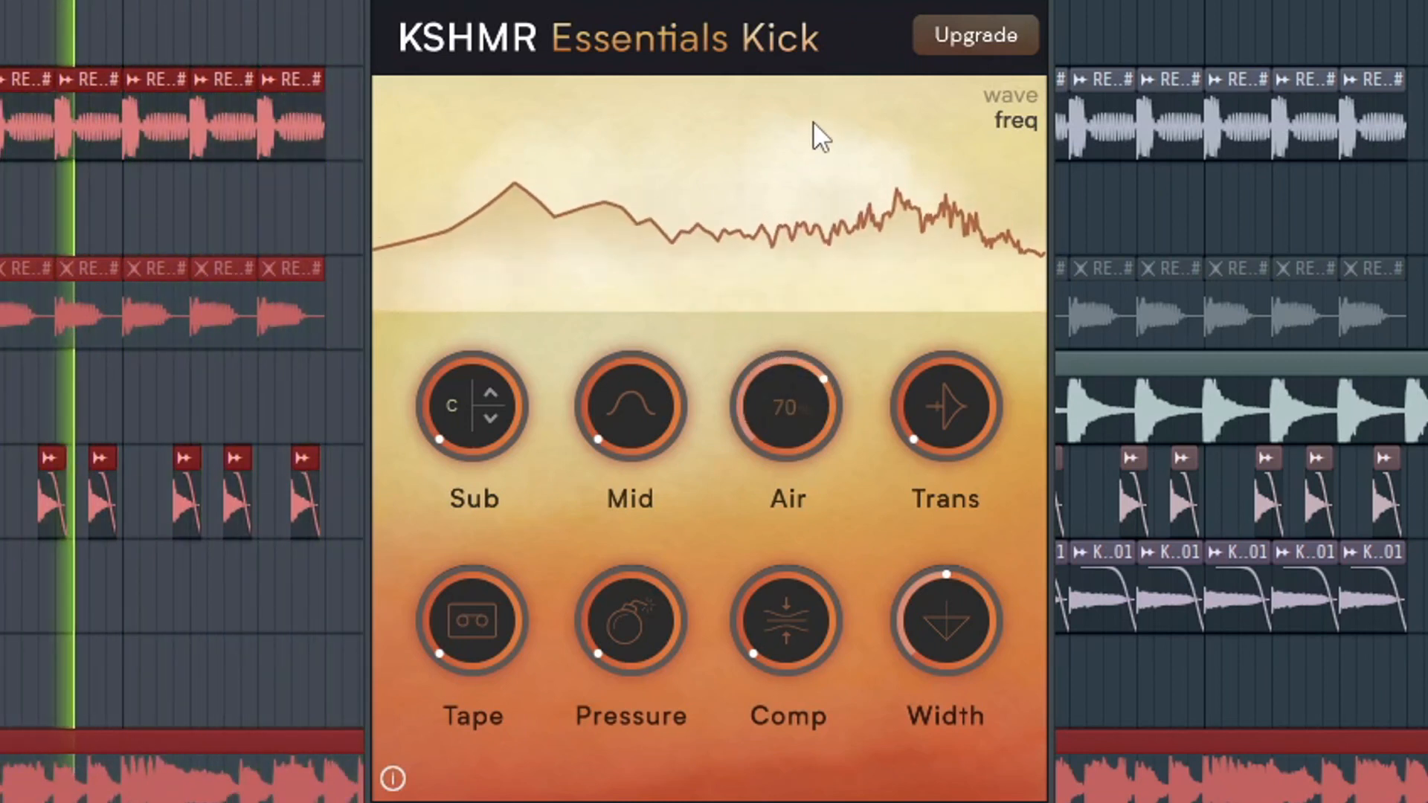
pyautogui.press('space')
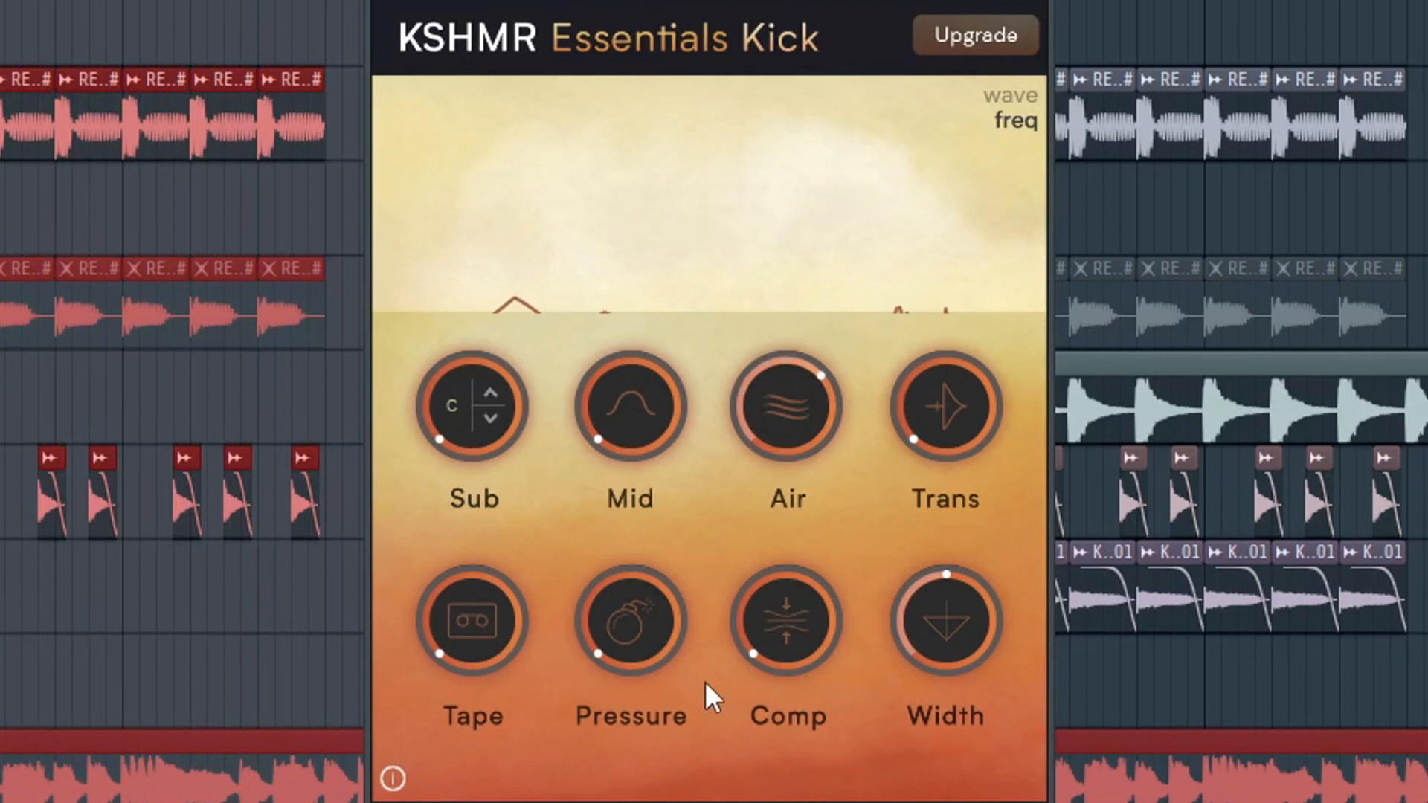
# Resume playback, raise the tom's Trans and Tape moderately, and set Pressure to 20%.
pyautogui.moveTo(661, 632)
pyautogui.moveTo(762, 379)
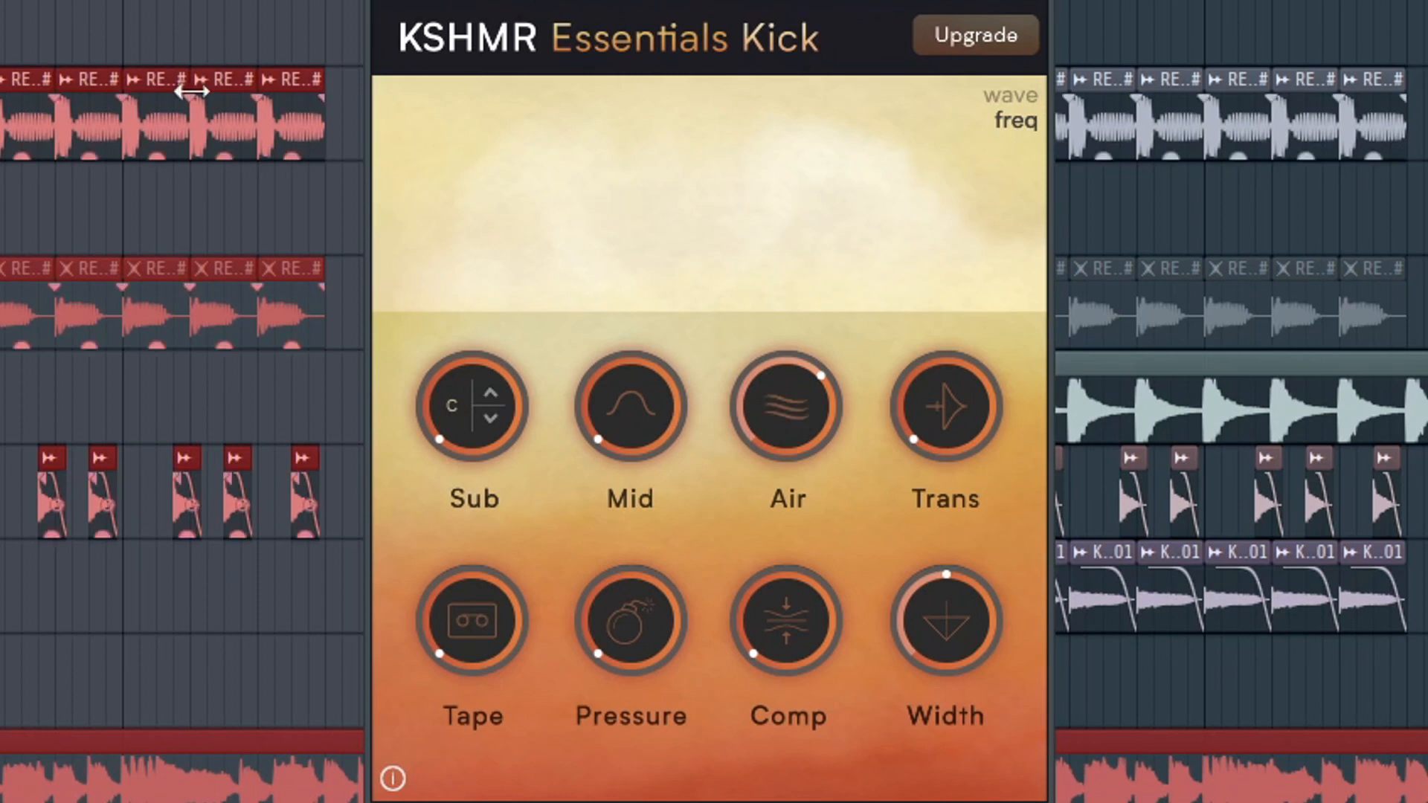
pyautogui.press('space')
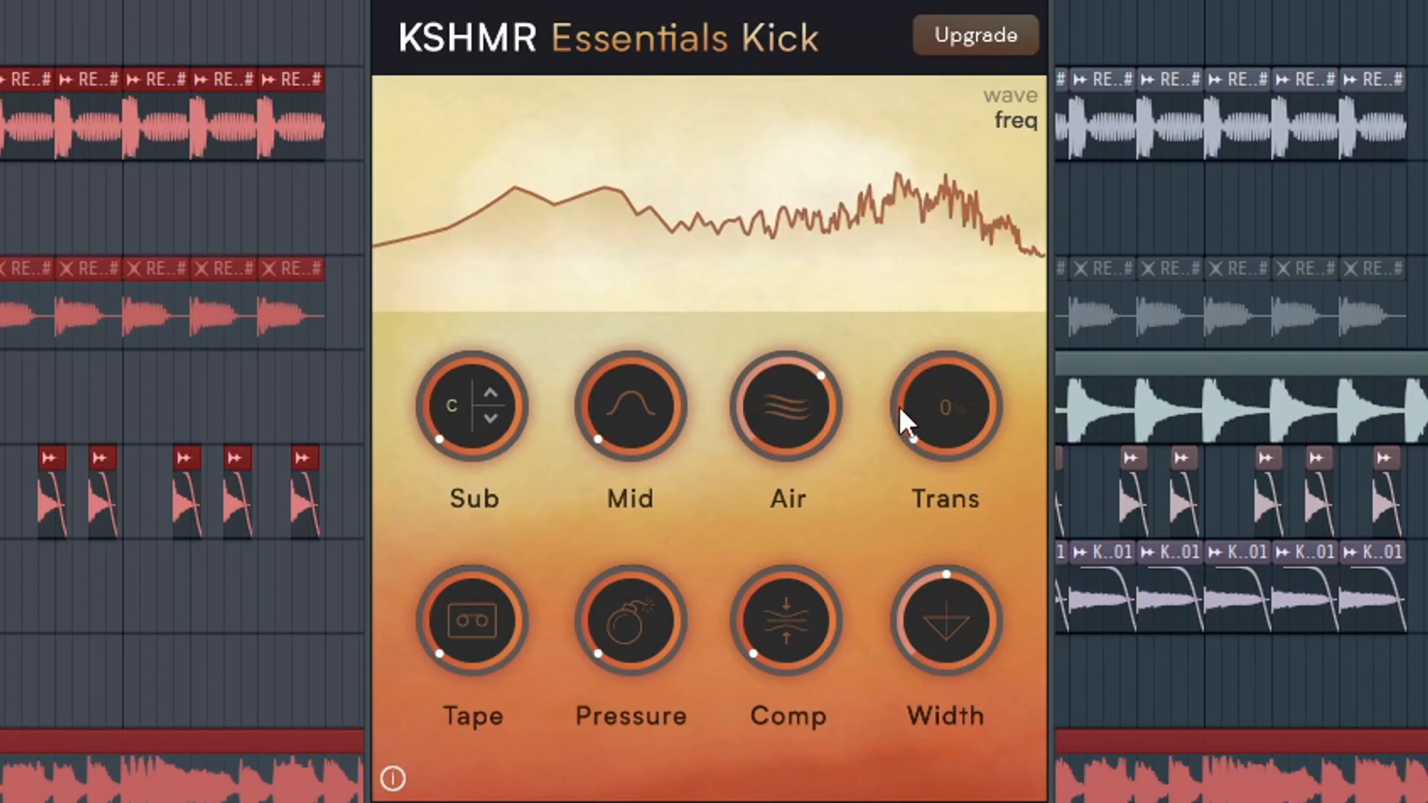
pyautogui.moveTo(912, 411); pyautogui.dragTo(943, 296)
pyautogui.moveTo(430, 614); pyautogui.dragTo(512, 443)
pyautogui.moveTo(590, 617); pyautogui.dragTo(617, 533)
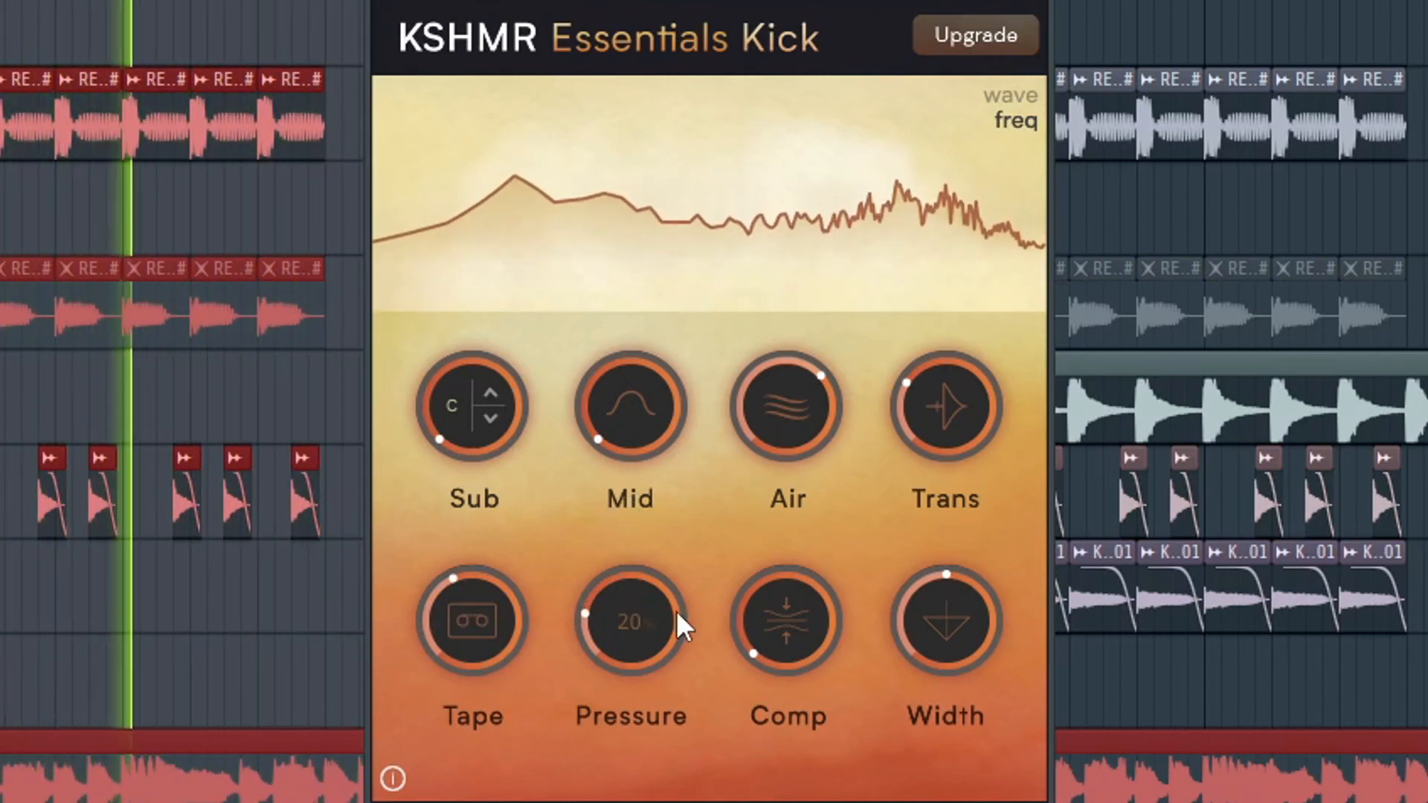
# Try the tom's Comp at 73% and reset it to 0%.
pyautogui.moveTo(748, 631); pyautogui.dragTo(781, 338)
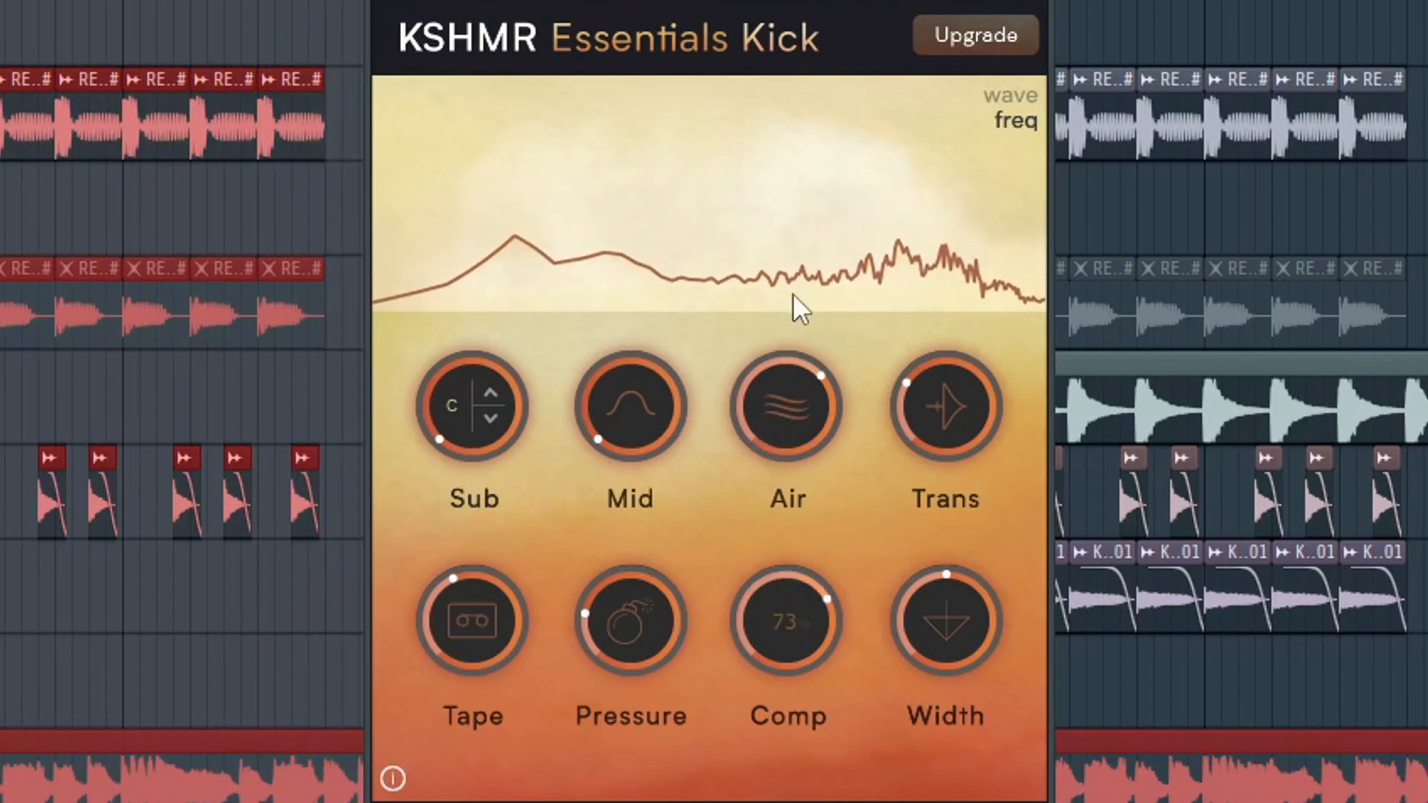
pyautogui.doubleClick(771, 634)
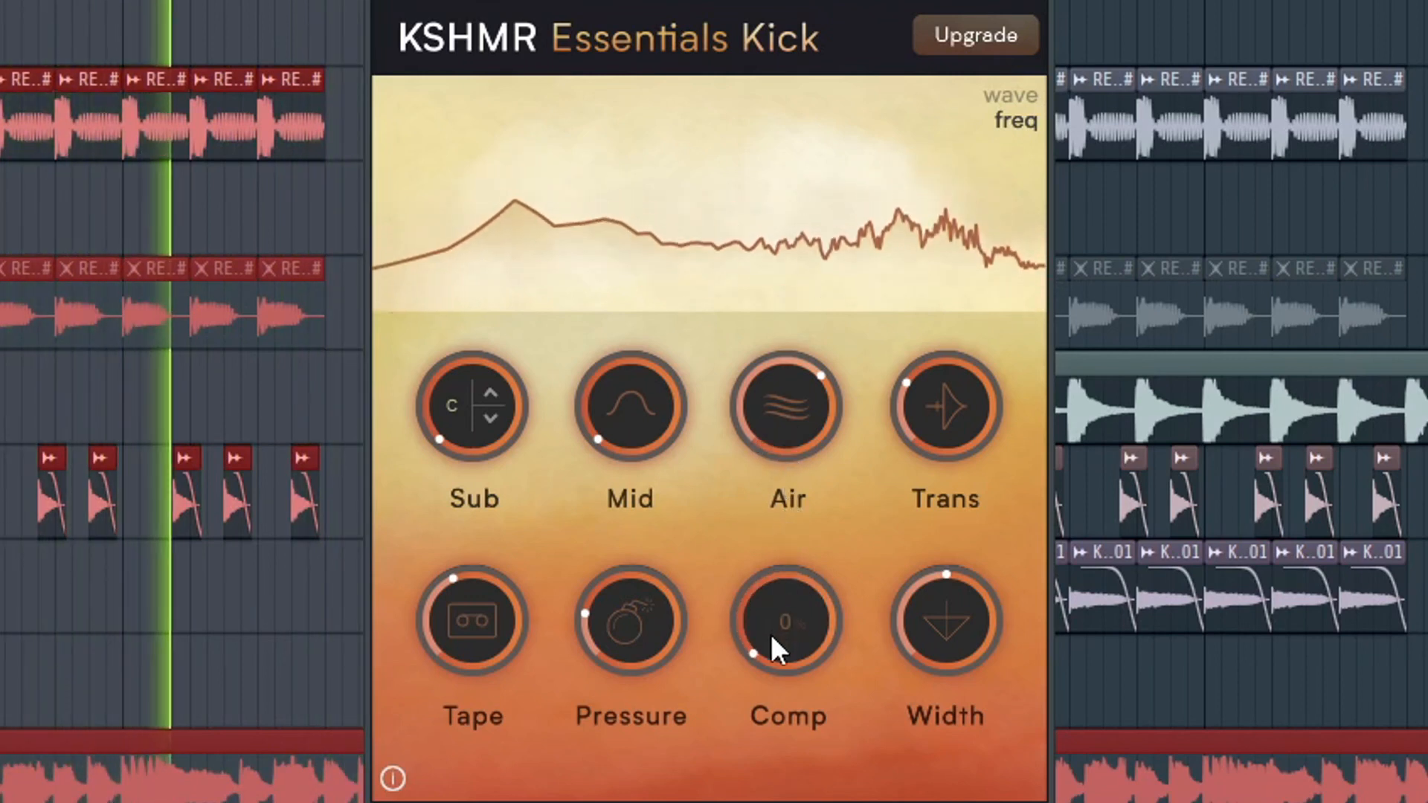
# Turn the tom's Width down to 0% and stop playback.
pyautogui.moveTo(914, 611); pyautogui.dragTo(939, 802)
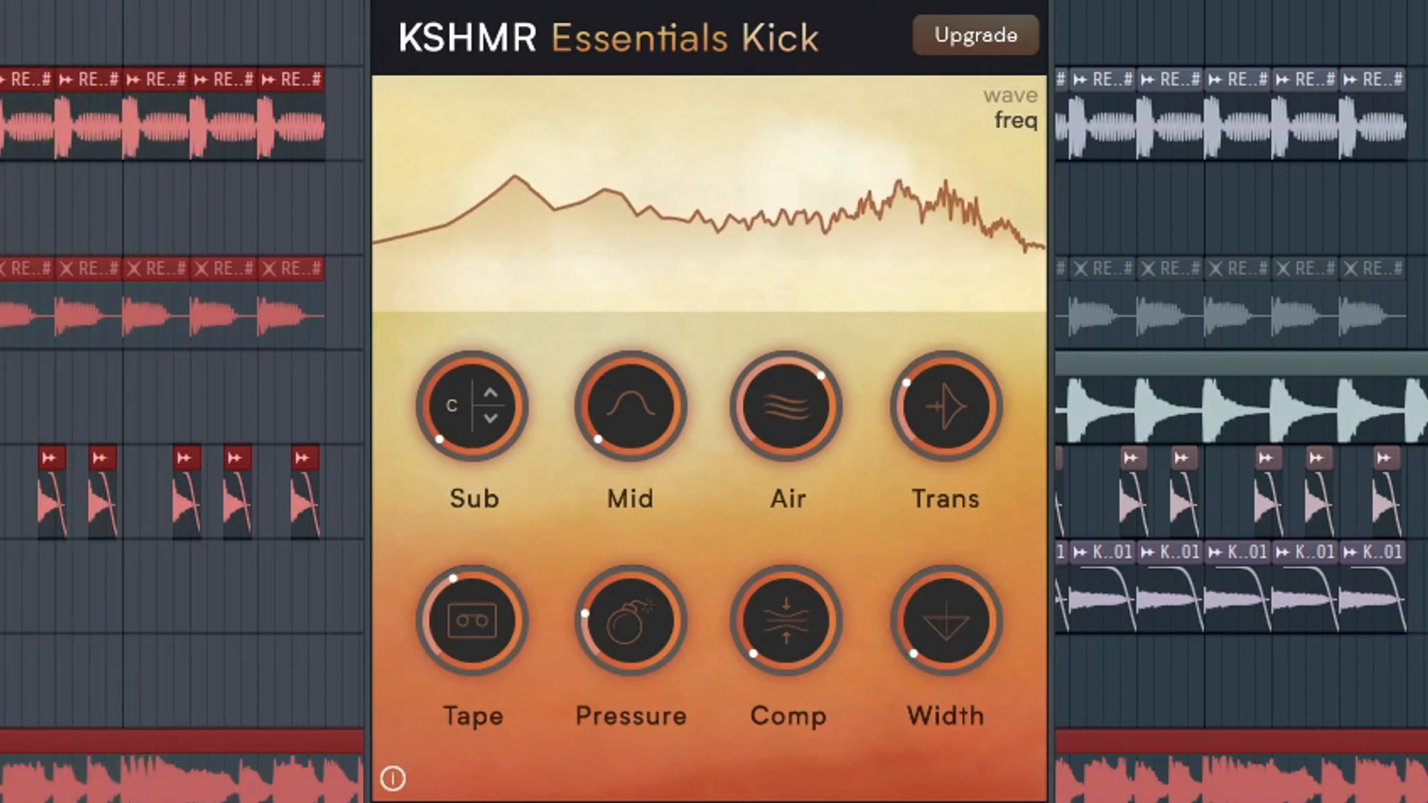
pyautogui.press('space')
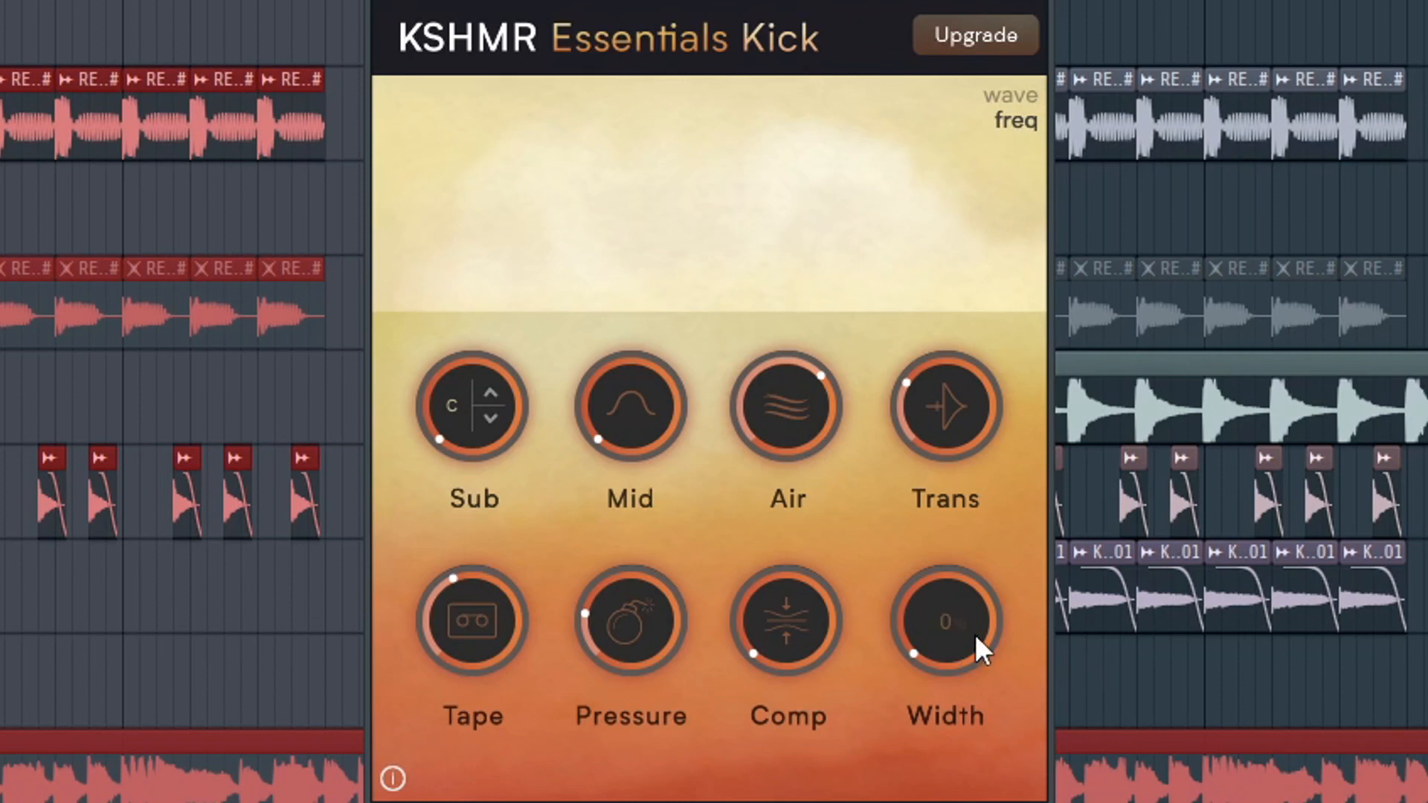
pyautogui.moveTo(935, 658); pyautogui.dragTo(935, 765)
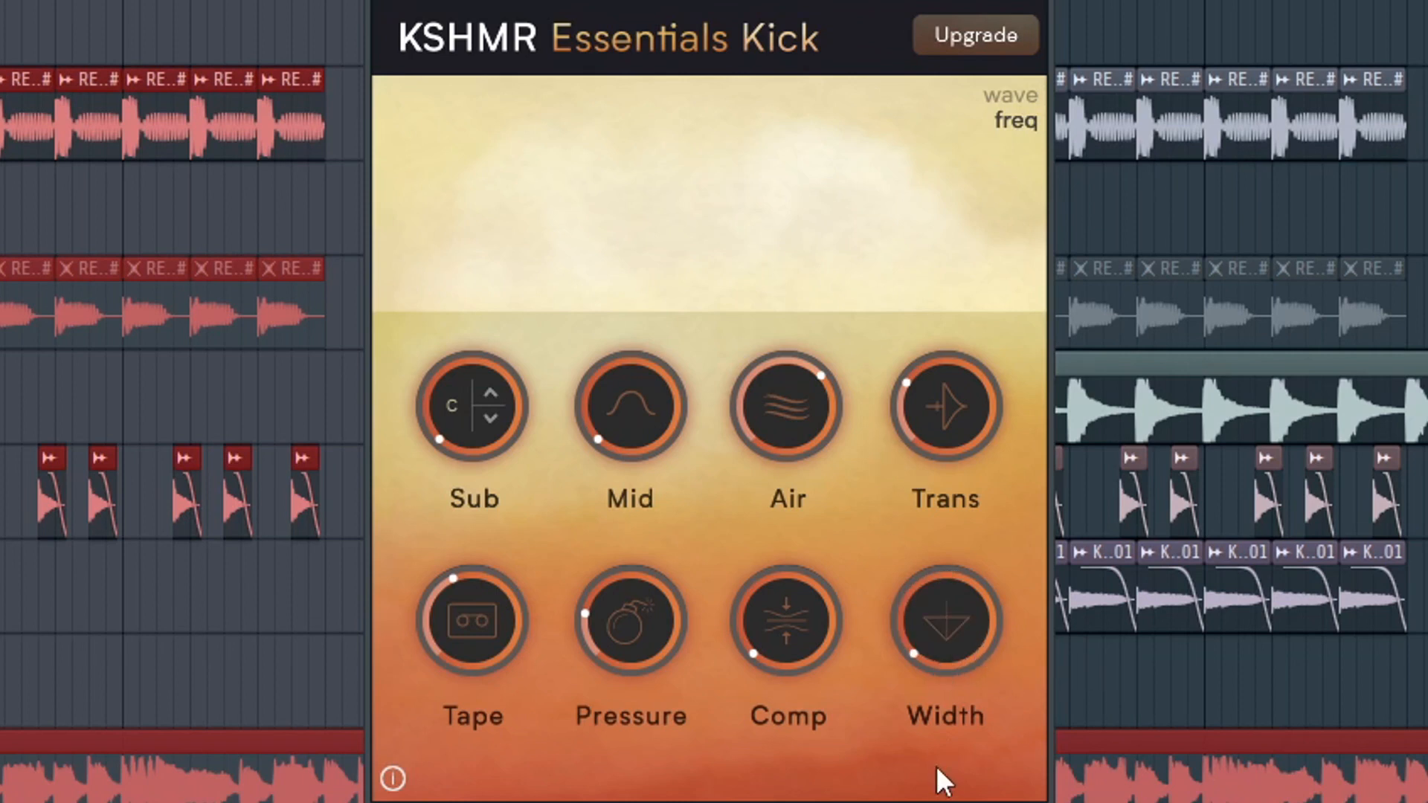